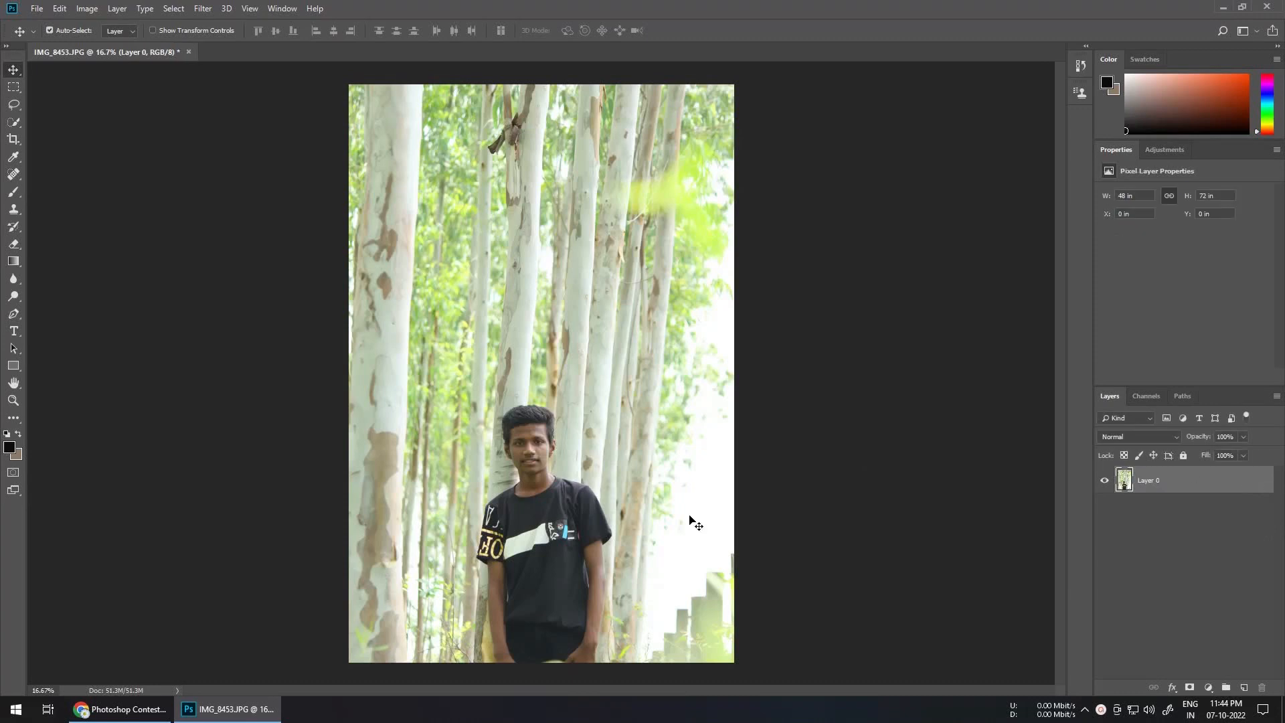
Enlarge the photo layer to about 51.69 × 77.54 in with Free Transform and duplicate it.
key(ctrl+t)
drag(408, 178, 390, 145)
key(Return)
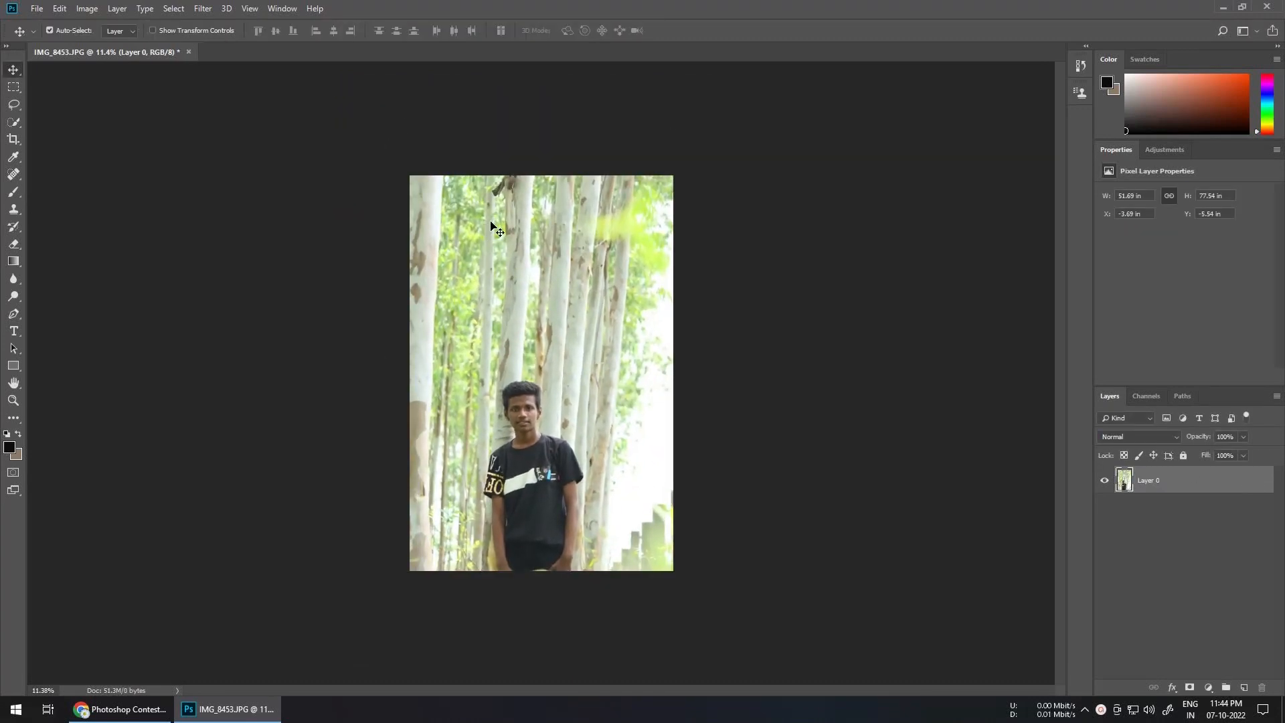
key(ctrl+j)
Remove the blemishes on the forehead and cheek of the duplicated layer with the Spot Healing Brush.
scroll(518, 399, up, 10)
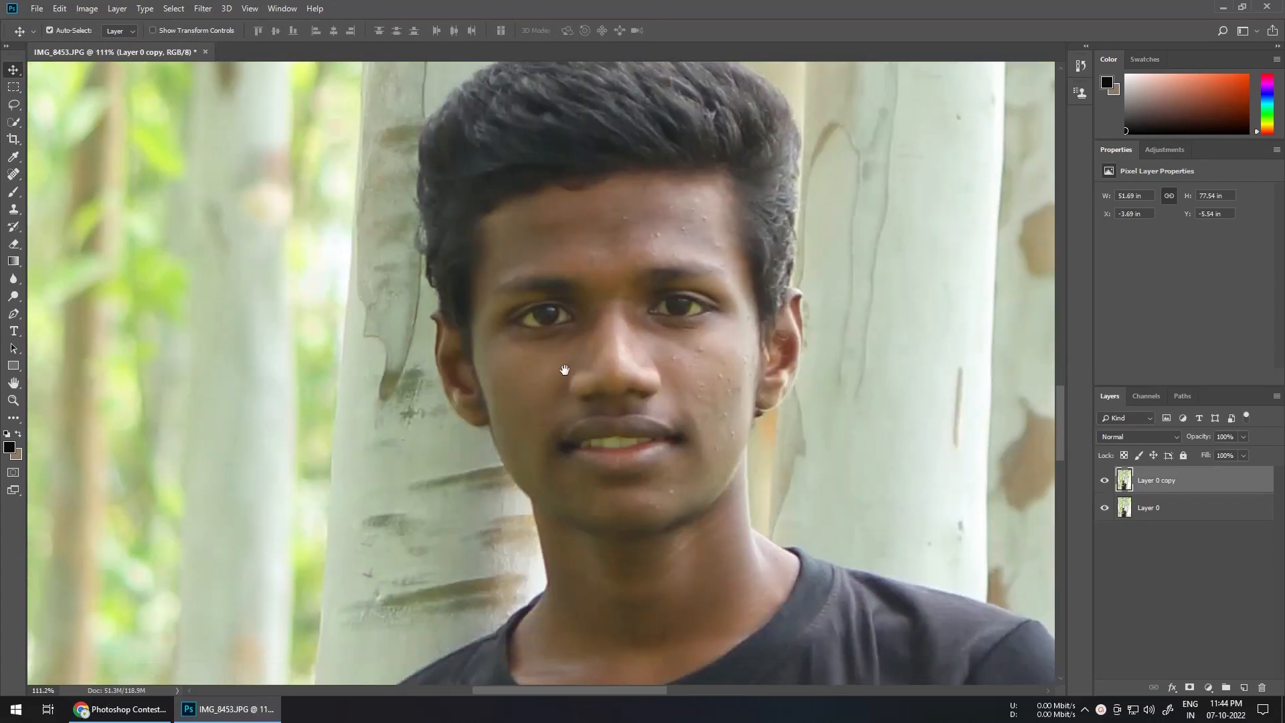
scroll(537, 438, down, 3)
scroll(622, 510, up, 4)
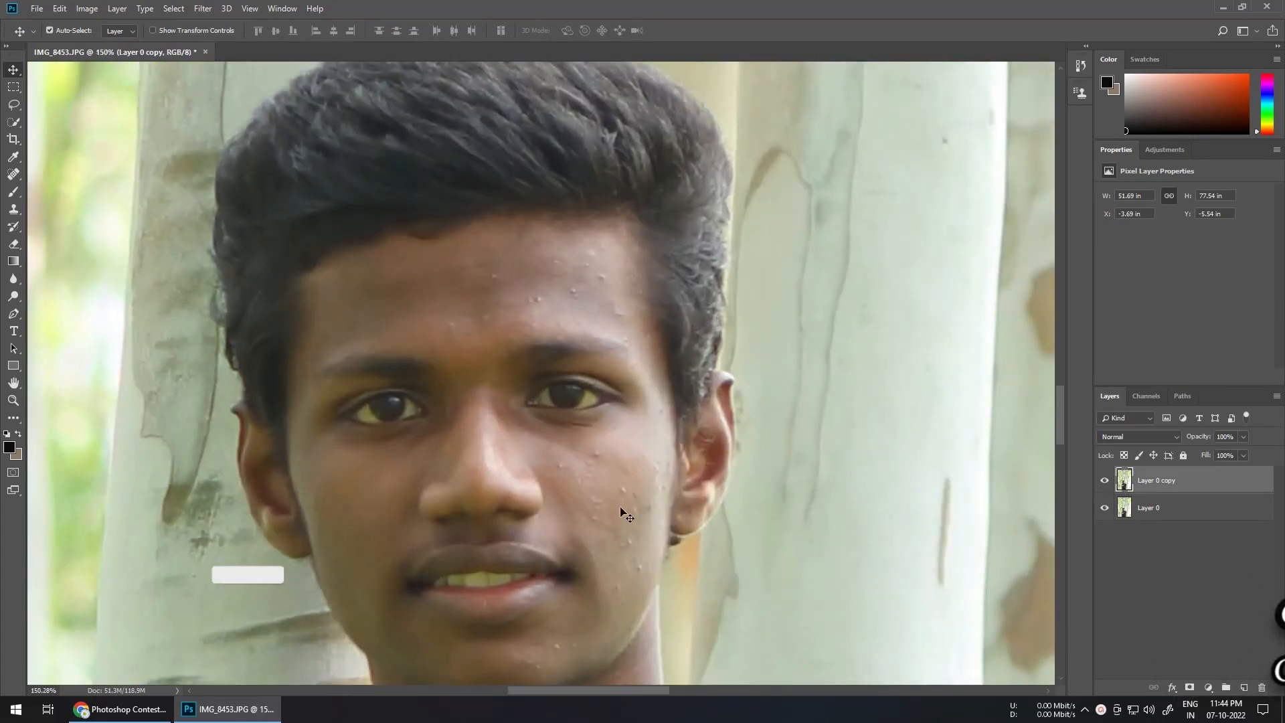
click(14, 176)
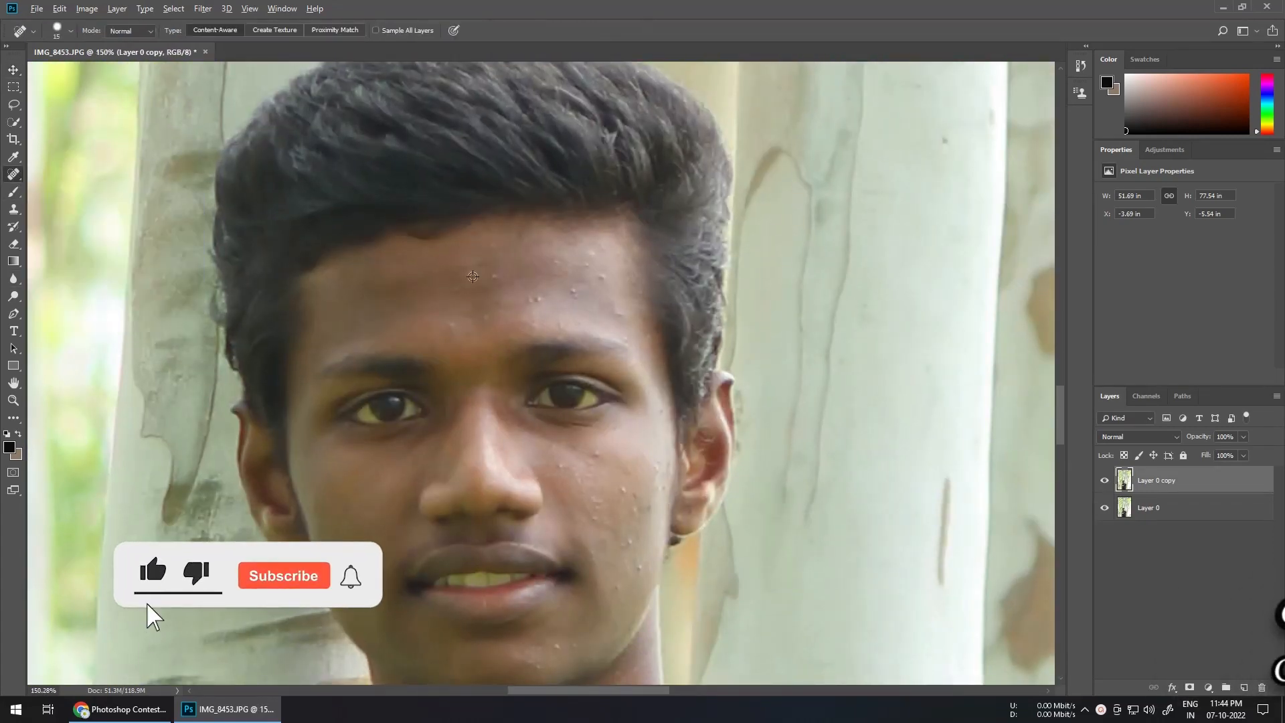
scroll(494, 279, up, 3)
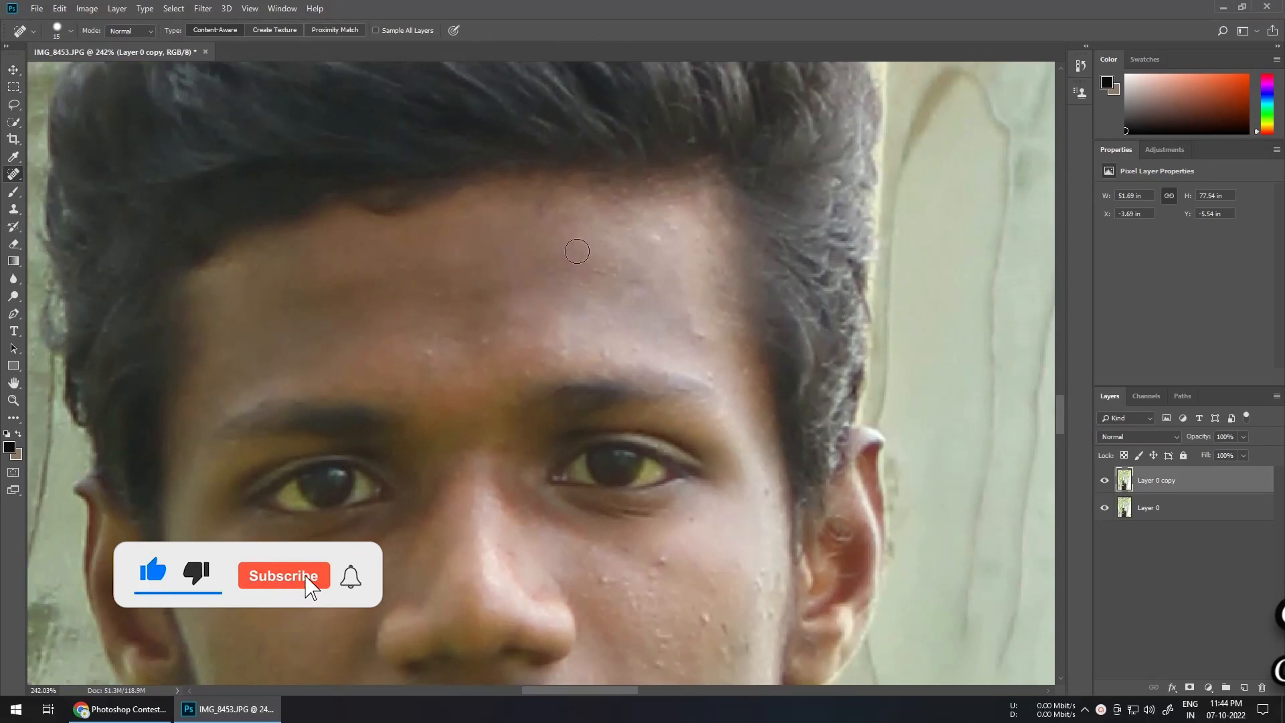
drag(781, 520, 648, 379)
drag(535, 507, 491, 407)
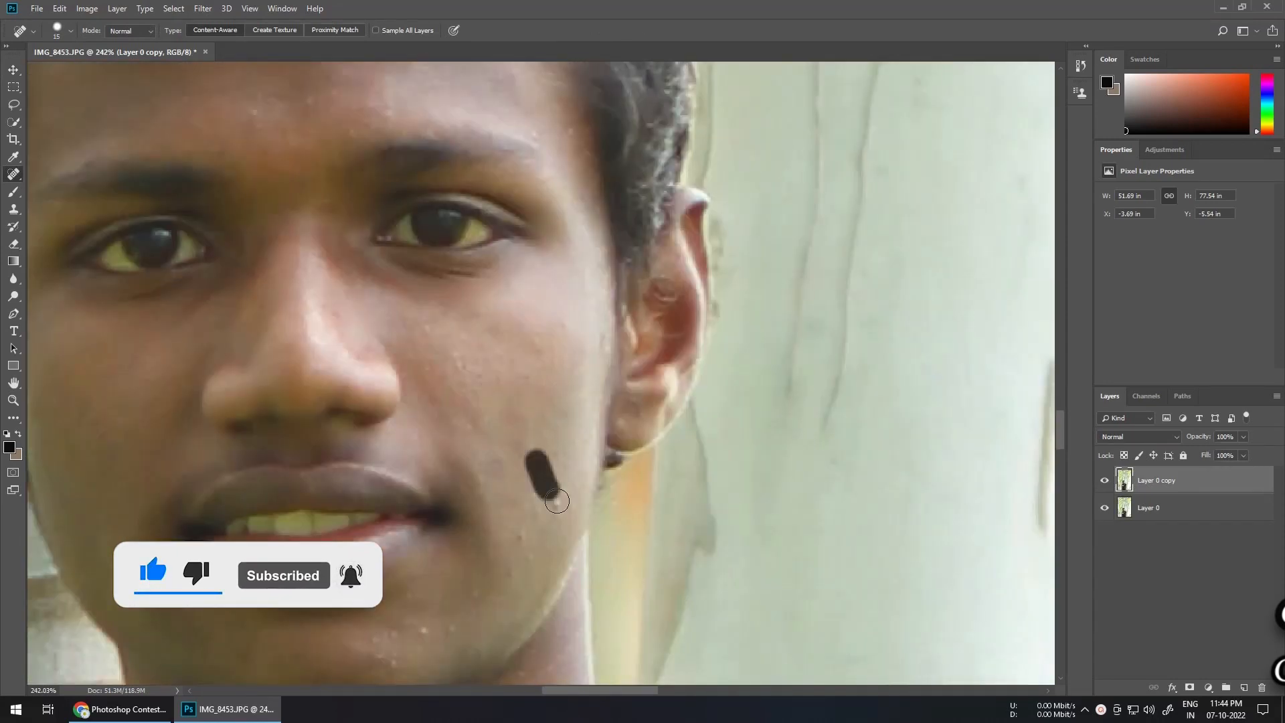
Add an empty layer above the retouched copy in Soft Light mode and choose a pale cream foreground colour for the Brush.
scroll(534, 449, down, 6)
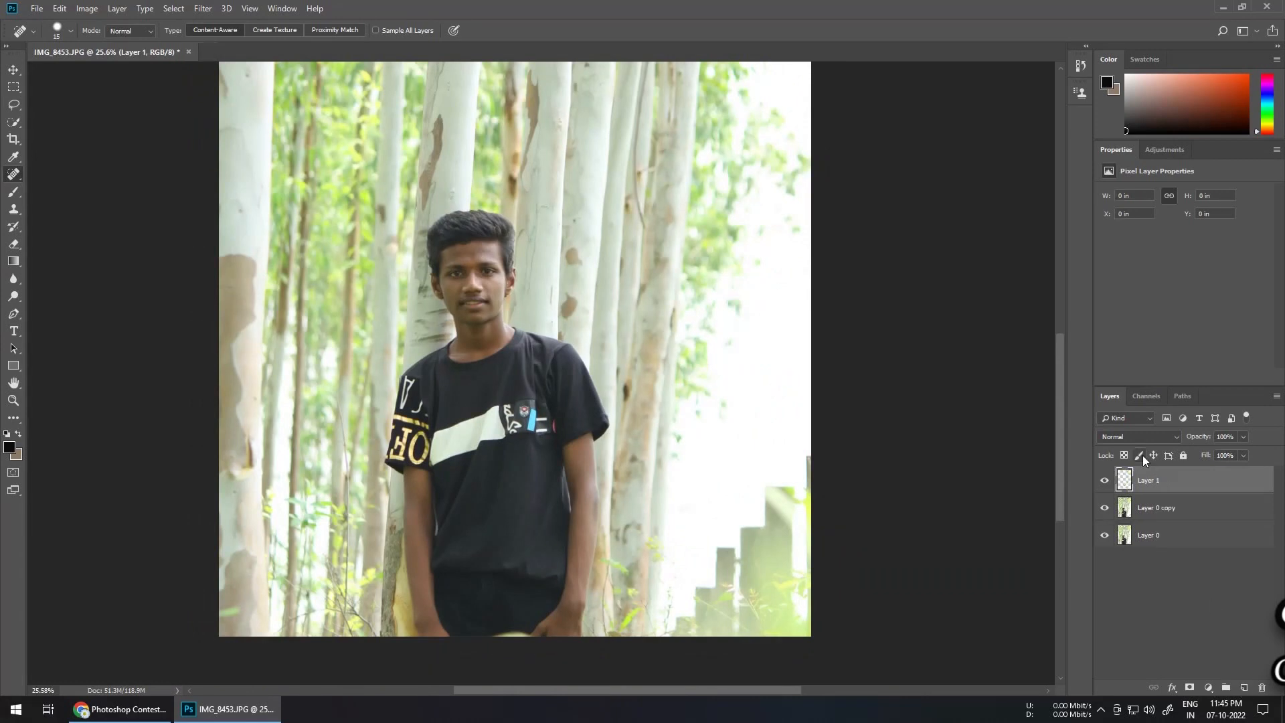
click(1138, 437)
click(1122, 275)
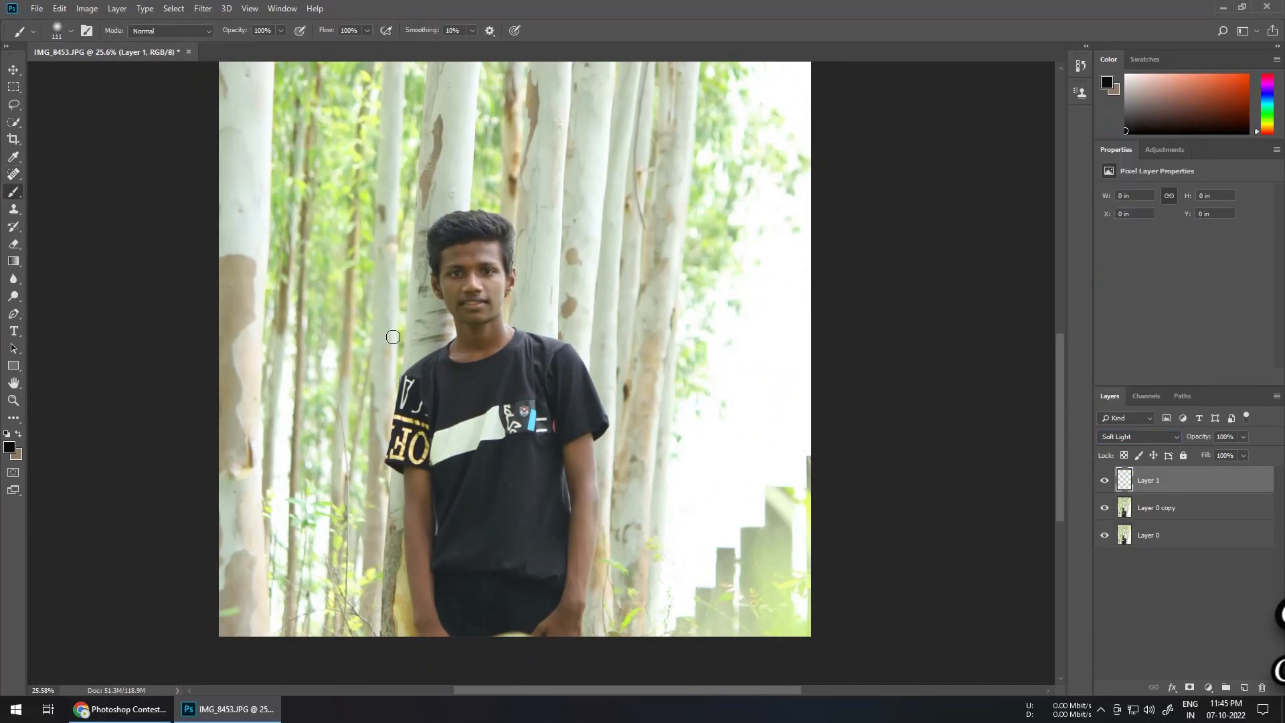
click(9, 447)
click(607, 162)
drag(811, 291, 811, 301)
click(918, 150)
Brush the cream colour over the forehead, ears, cheeks and jaw on the Soft Light layer to brighten the face.
scroll(488, 229, up, 5)
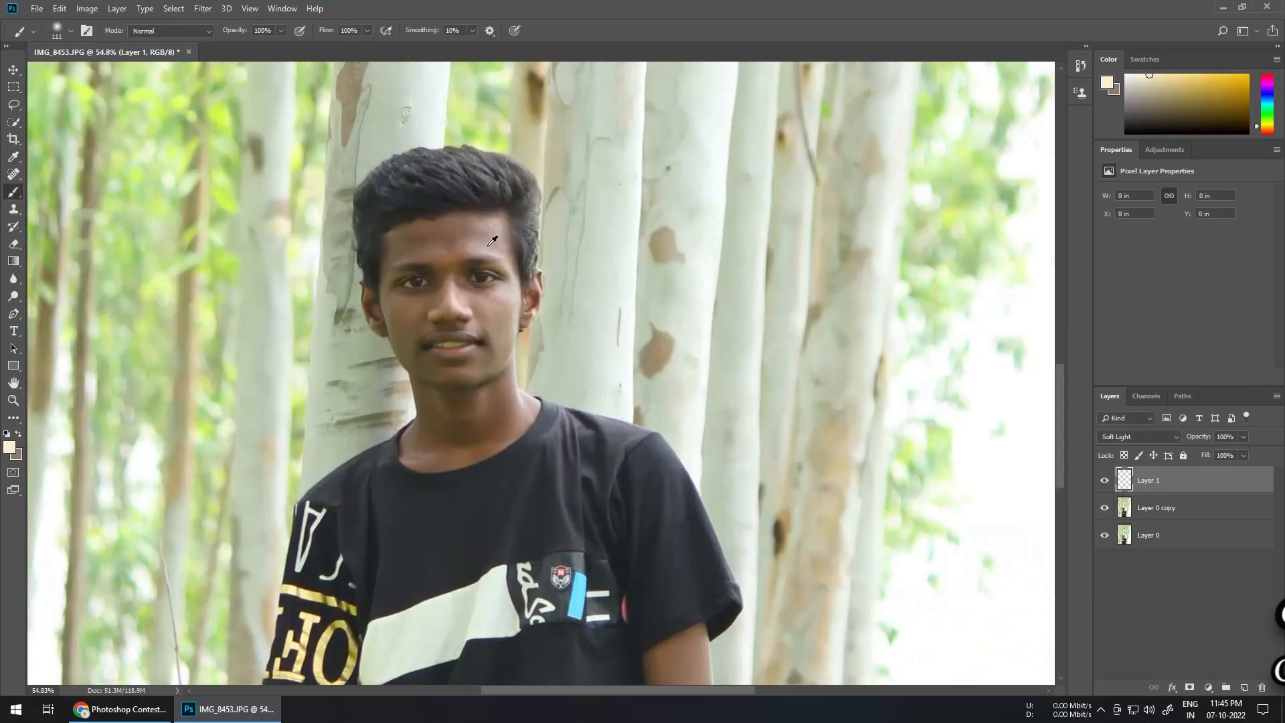
drag(298, 240, 269, 391)
key(bracketleft)
key(bracketleft)
key(bracketleft)
key(bracketleft)
key(bracketleft)
key(bracketleft)
key(bracketleft)
key(bracketleft)
key(bracketleft)
key(bracketleft)
drag(210, 349, 216, 362)
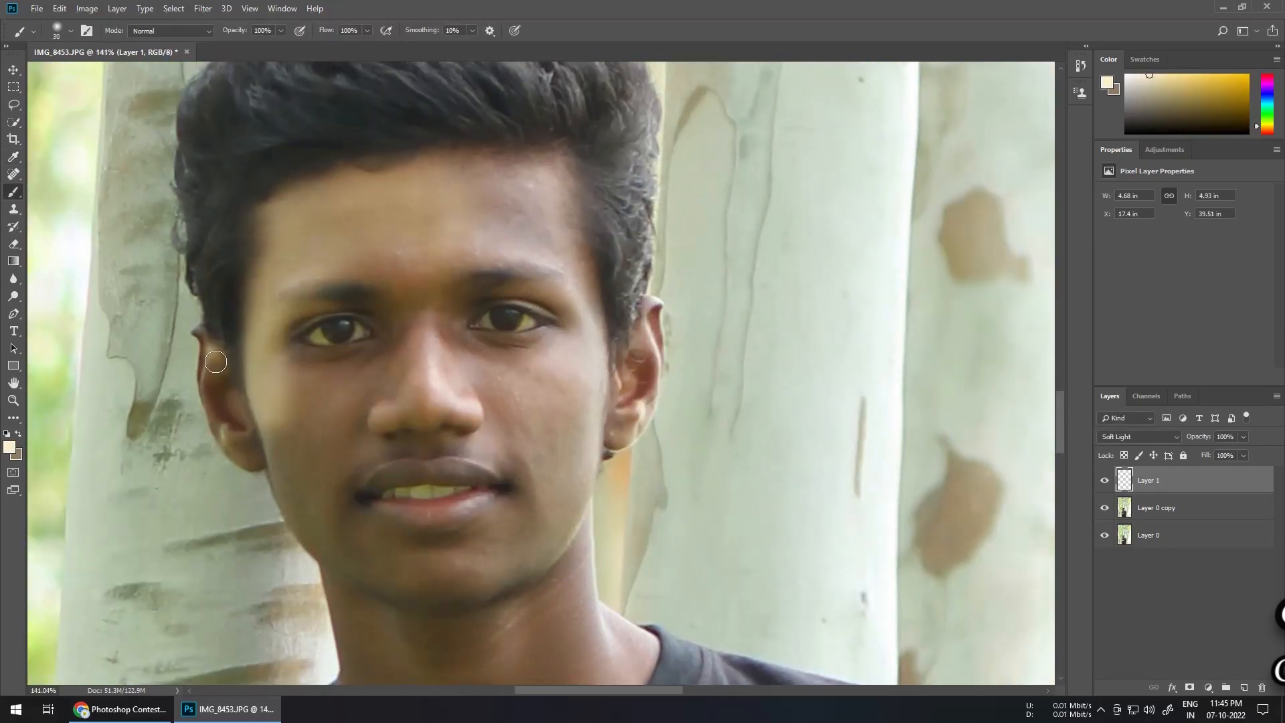
drag(227, 437, 251, 457)
mouse_move(285, 375)
mouse_down()
mouse_move(301, 355)
mouse_move(395, 351)
mouse_up()
drag(308, 302, 407, 295)
alt+right_click(407, 310)
mouse_move(455, 338)
mouse_down()
mouse_move(520, 362)
mouse_move(582, 328)
mouse_up()
drag(562, 278, 429, 284)
drag(366, 257, 555, 200)
alt+right_click(636, 350)
drag(649, 335, 625, 431)
drag(562, 381, 401, 415)
drag(361, 401, 295, 462)
drag(514, 429, 542, 522)
mouse_move(302, 468)
mouse_down()
mouse_move(319, 513)
mouse_move(375, 572)
mouse_up()
Paint the cream colour over the chin and neck down to the shirt collar.
mouse_move(373, 577)
mouse_down()
mouse_move(359, 382)
mouse_move(445, 391)
mouse_move(536, 368)
mouse_up()
mouse_move(537, 369)
mouse_down()
mouse_move(536, 272)
mouse_move(321, 265)
mouse_up()
mouse_move(310, 440)
mouse_down()
mouse_move(375, 468)
mouse_move(453, 410)
mouse_up()
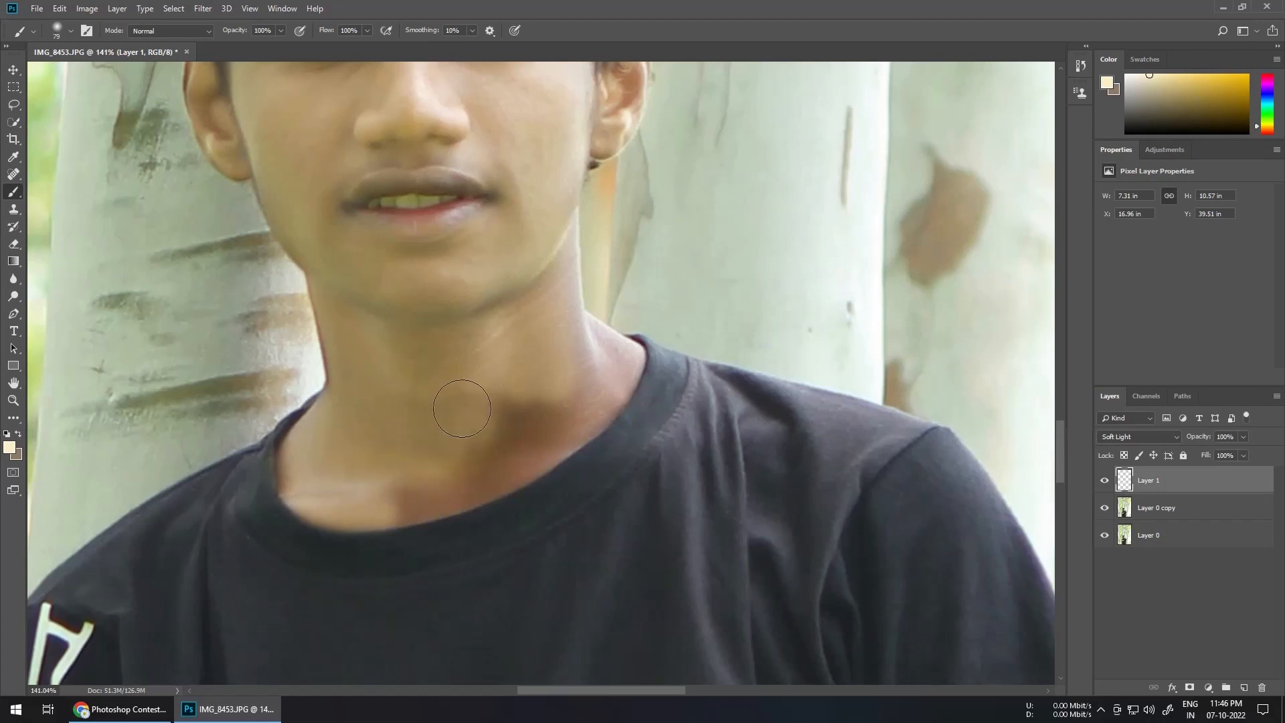
alt+right_click(468, 450)
Brighten both arms and hands with cream brush strokes on the Soft Light layer, adapting the brush size as needed.
scroll(474, 481, down, 9)
mouse_move(401, 602)
mouse_down()
mouse_move(433, 279)
mouse_move(397, 420)
mouse_up()
scroll(415, 301, up, 8)
drag(444, 215, 318, 275)
key(ctrl+z)
alt+right_click(442, 220)
mouse_move(345, 477)
mouse_down()
mouse_move(377, 268)
mouse_move(459, 368)
mouse_up()
alt+right_click(415, 322)
drag(416, 301, 428, 495)
mouse_move(376, 446)
mouse_down()
mouse_move(415, 252)
mouse_move(409, 408)
mouse_up()
mouse_move(432, 425)
mouse_down()
mouse_move(464, 299)
mouse_move(424, 502)
mouse_up()
drag(413, 625, 475, 344)
drag(484, 257, 450, 461)
scroll(435, 509, up, 5)
drag(431, 412, 530, 321)
alt+right_click(530, 321)
mouse_move(366, 530)
mouse_down()
mouse_move(432, 483)
mouse_move(647, 514)
mouse_move(715, 287)
mouse_up()
alt+right_click(442, 495)
alt+right_click(669, 281)
mouse_move(624, 271)
mouse_down()
mouse_move(556, 432)
mouse_move(519, 379)
mouse_move(705, 275)
mouse_up()
scroll(702, 267, down, 4)
drag(676, 160, 592, 300)
drag(596, 250, 606, 301)
drag(602, 188, 531, 529)
mouse_move(579, 251)
mouse_down()
mouse_move(558, 488)
mouse_move(634, 204)
mouse_move(571, 565)
mouse_up()
drag(261, 294, 1004, 482)
drag(380, 281, 399, 429)
alt+right_click(389, 301)
mouse_move(336, 228)
mouse_down()
mouse_move(455, 250)
mouse_move(465, 398)
mouse_move(433, 298)
mouse_move(369, 246)
mouse_move(340, 386)
mouse_move(373, 504)
mouse_move(364, 219)
mouse_up()
alt+right_click(355, 502)
drag(365, 472, 346, 217)
mouse_move(355, 101)
mouse_down()
mouse_move(408, 528)
mouse_move(445, 582)
mouse_move(479, 495)
mouse_move(470, 208)
mouse_up()
alt+right_click(433, 237)
mouse_move(438, 248)
mouse_down()
mouse_move(453, 568)
mouse_move(435, 435)
mouse_up()
drag(418, 174, 444, 370)
drag(442, 261, 429, 536)
mouse_move(462, 515)
mouse_down()
mouse_move(439, 249)
mouse_move(414, 401)
mouse_up()
Lower the Soft Light layer's opacity to 39% and toggle its visibility to compare the skin tone.
scroll(359, 407, down, 8)
scroll(400, 188, up, 8)
drag(1199, 439, 1159, 439)
click(1106, 476)
click(1105, 476)
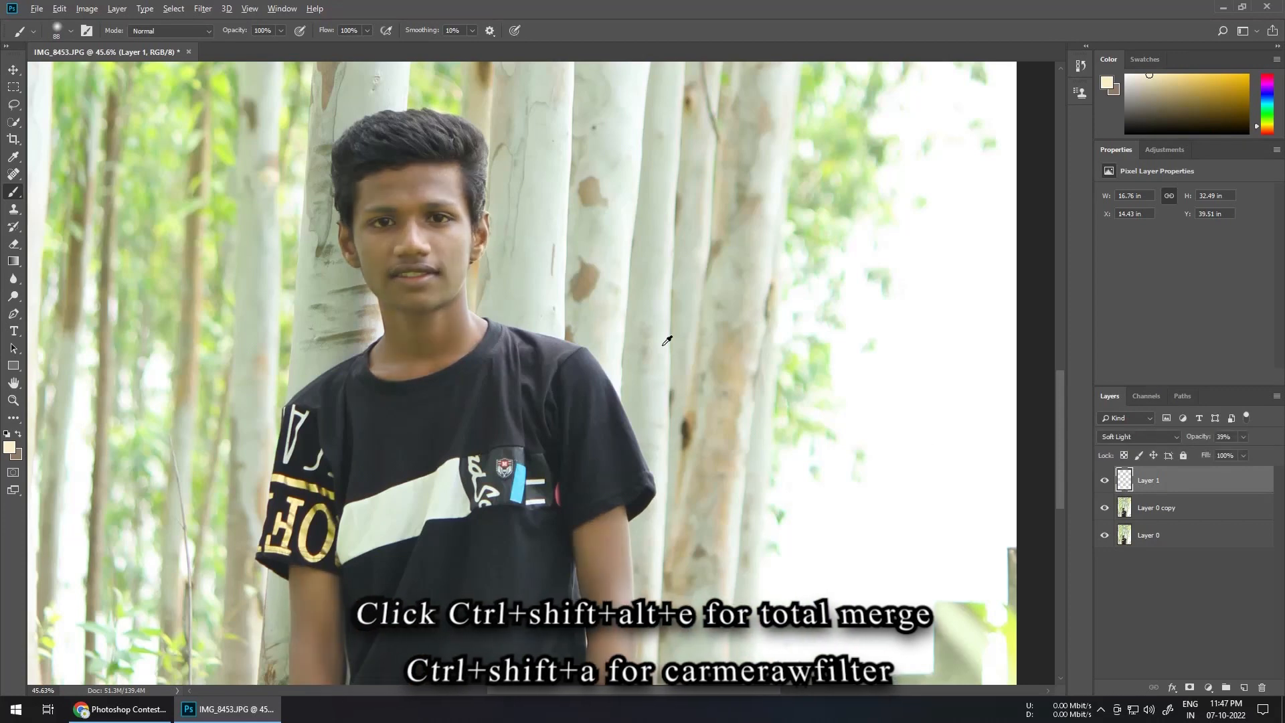
Reduce the Brush opacity to 53% and its flow to 52%.
scroll(669, 339, down, 9)
scroll(544, 287, up, 14)
drag(235, 30, 204, 29)
drag(326, 30, 294, 30)
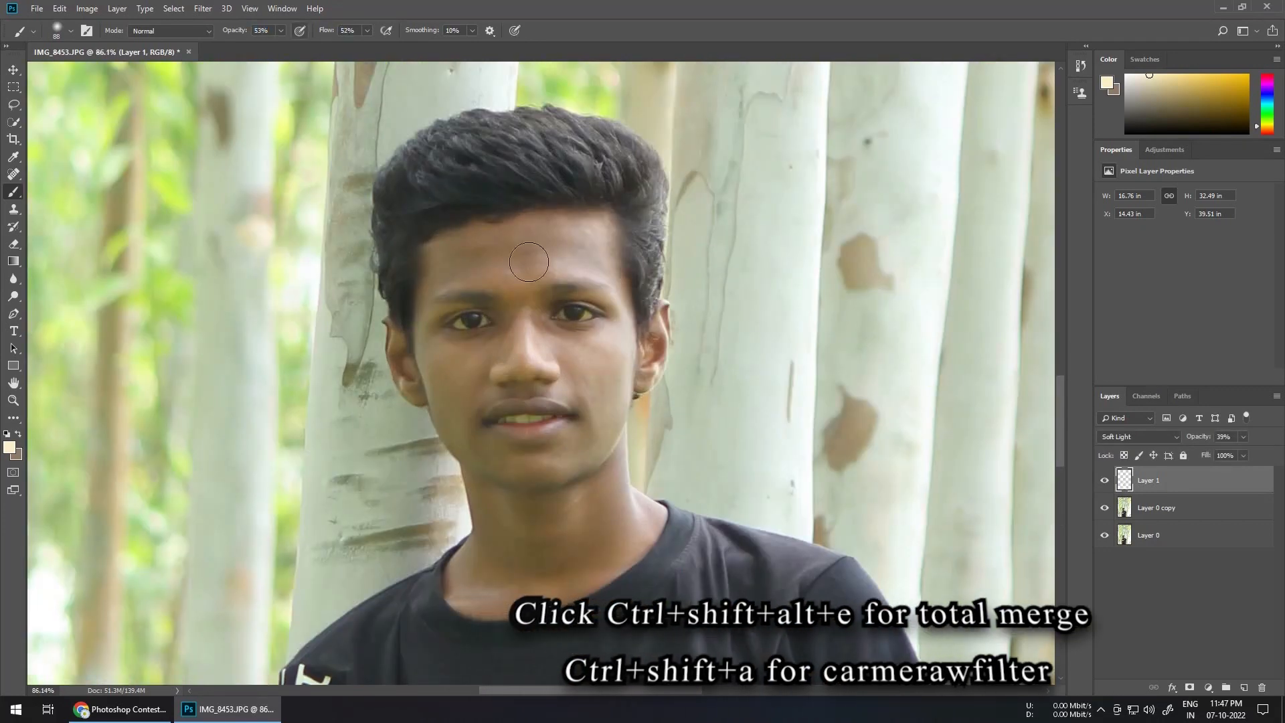
scroll(689, 332, down, 15)
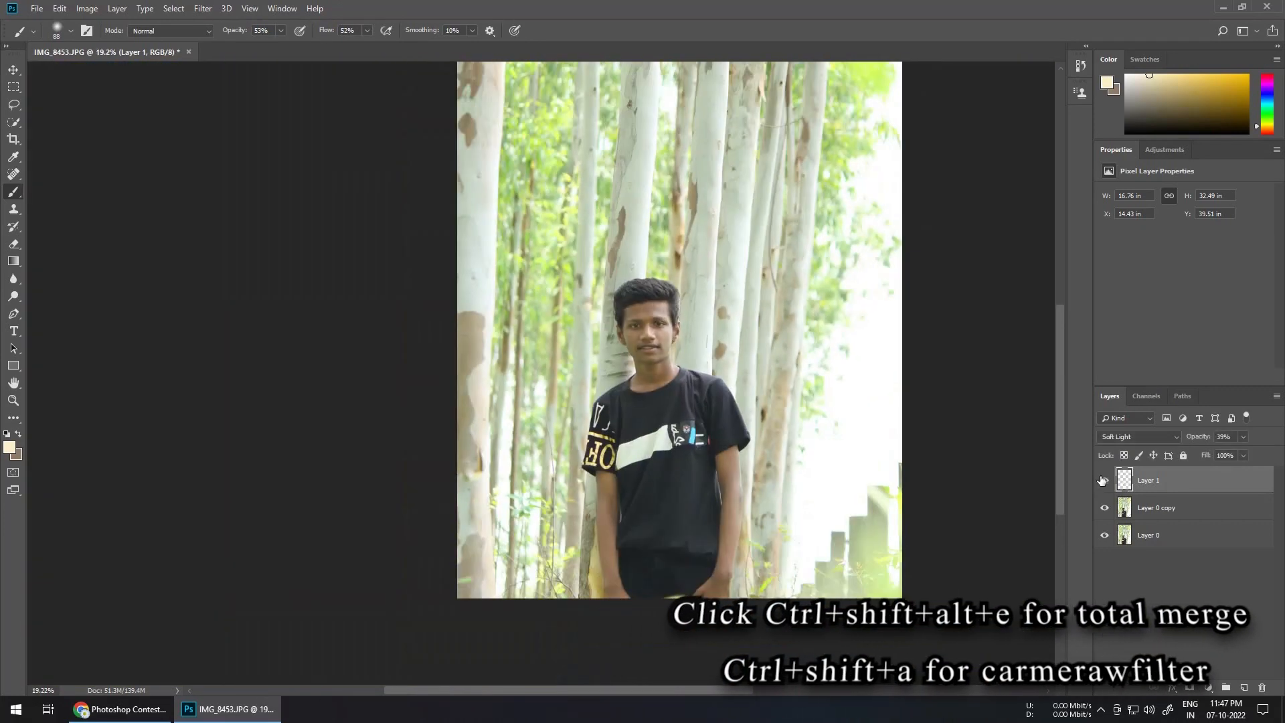
scroll(797, 439, down, 2)
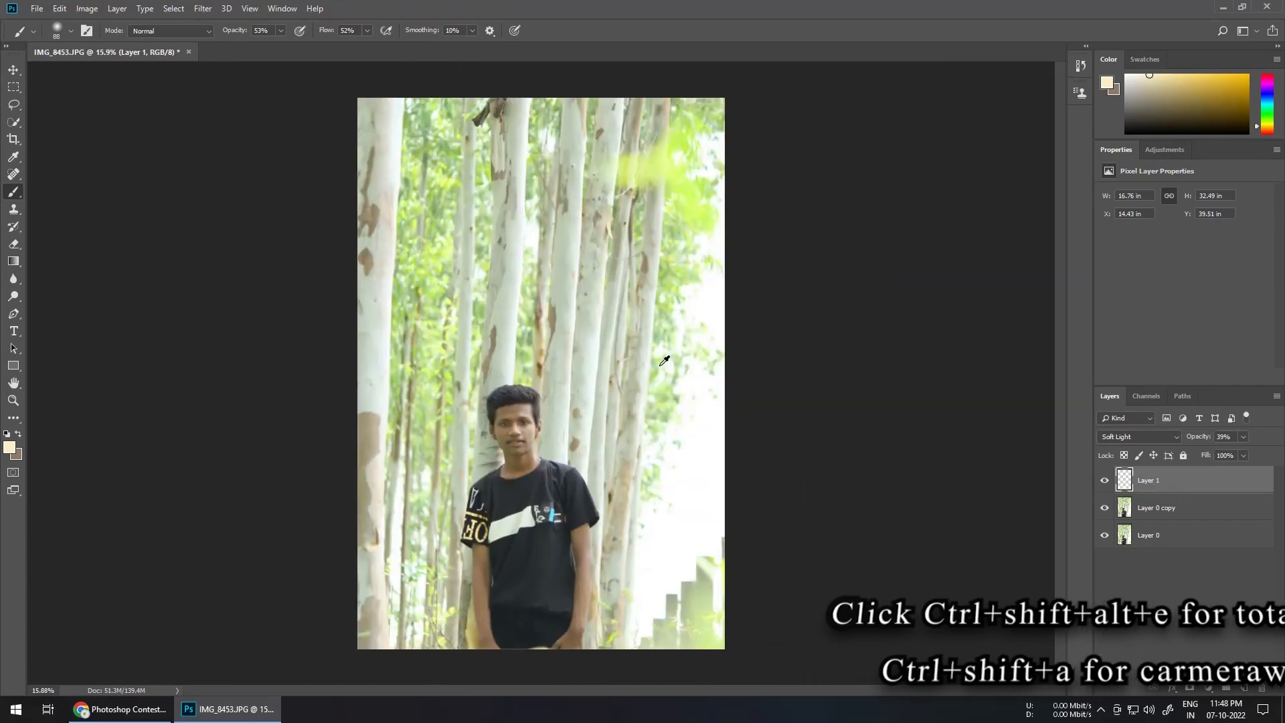
Stamp all visible layers into a new layer and open it in the Camera Raw filter.
key(ctrl+shift+alt+e)
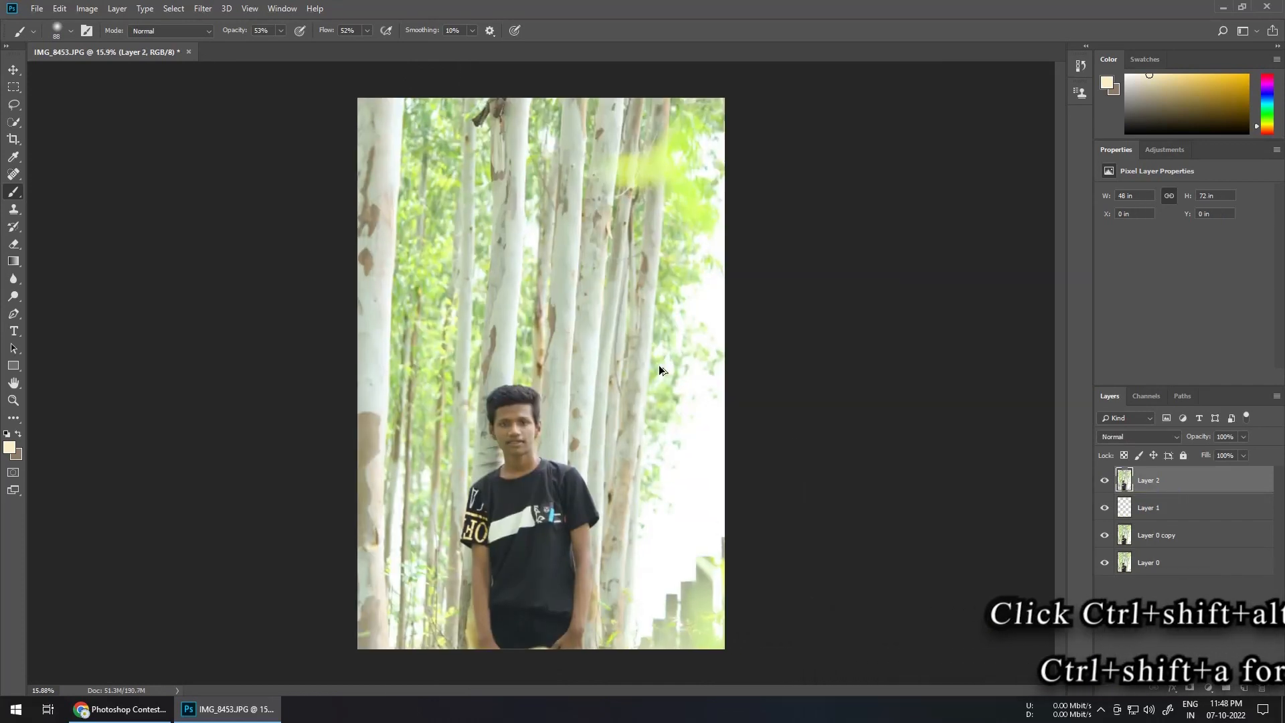
key(ctrl+shift+a)
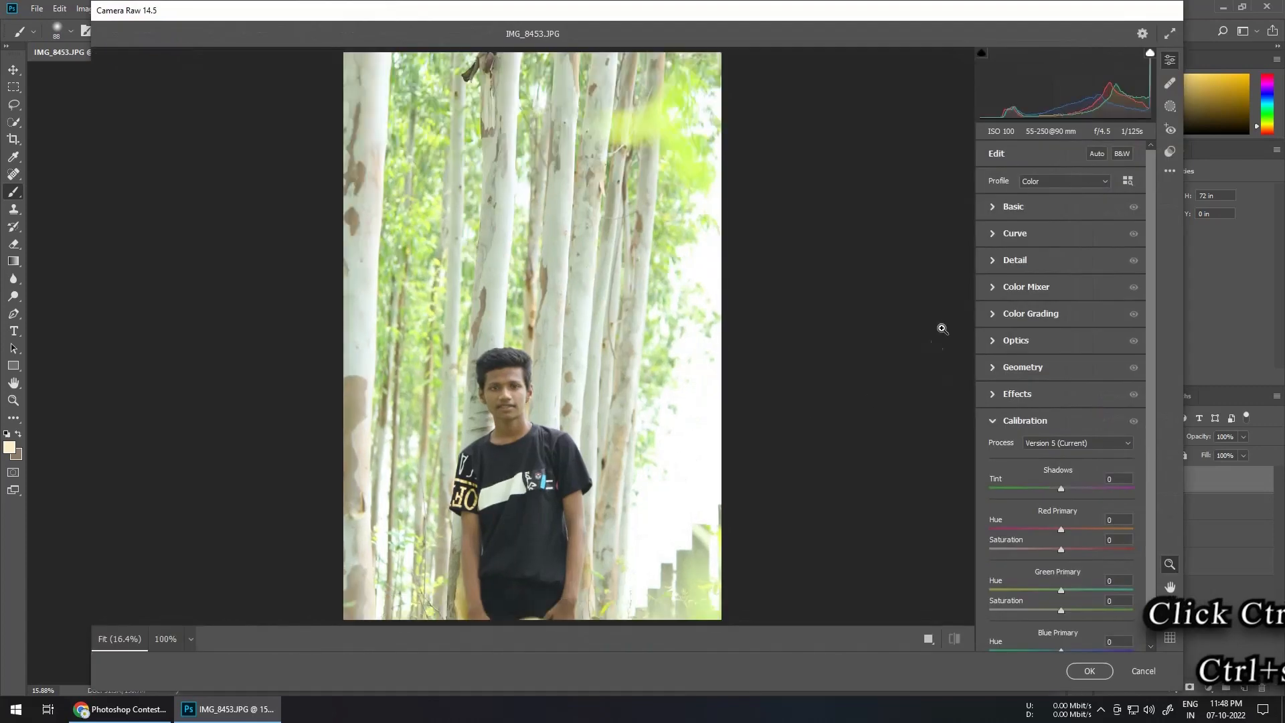
Set Contrast +4, Highlights +7, Shadows +19, Whites +15 and Texture +60, and raise Noise Reduction to about 37.
drag(1062, 334, 1078, 398)
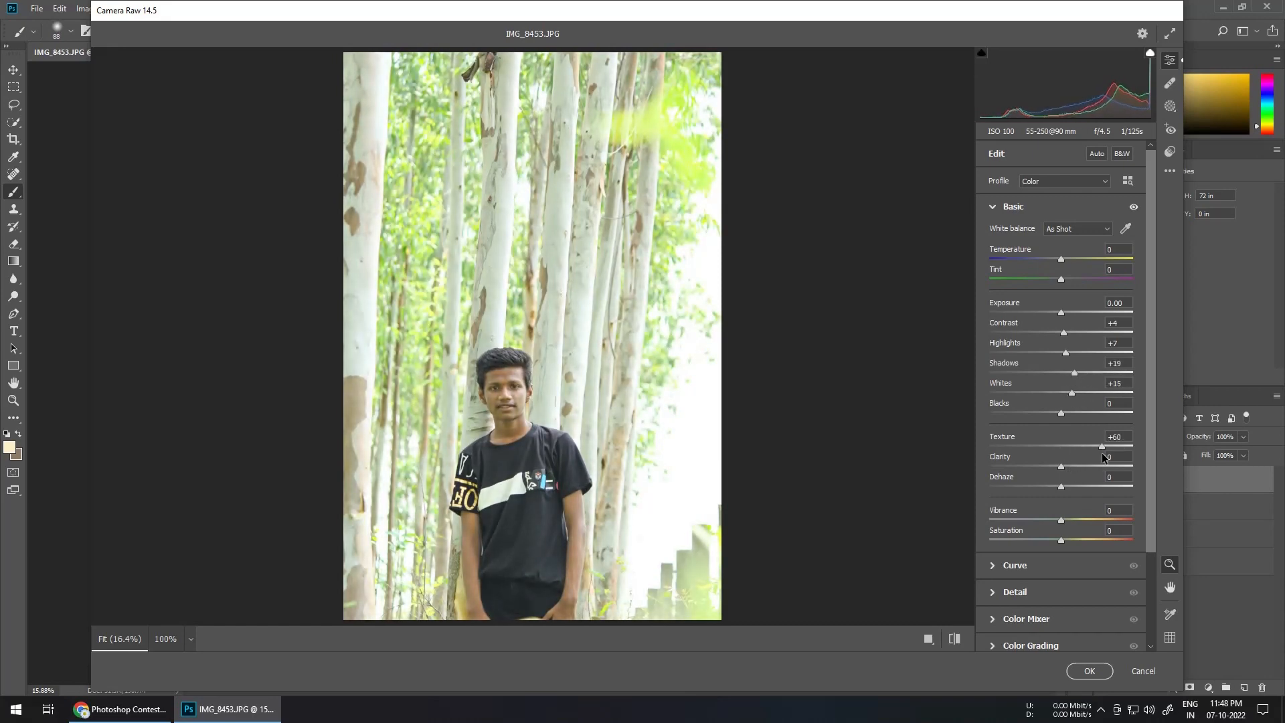
click(1004, 593)
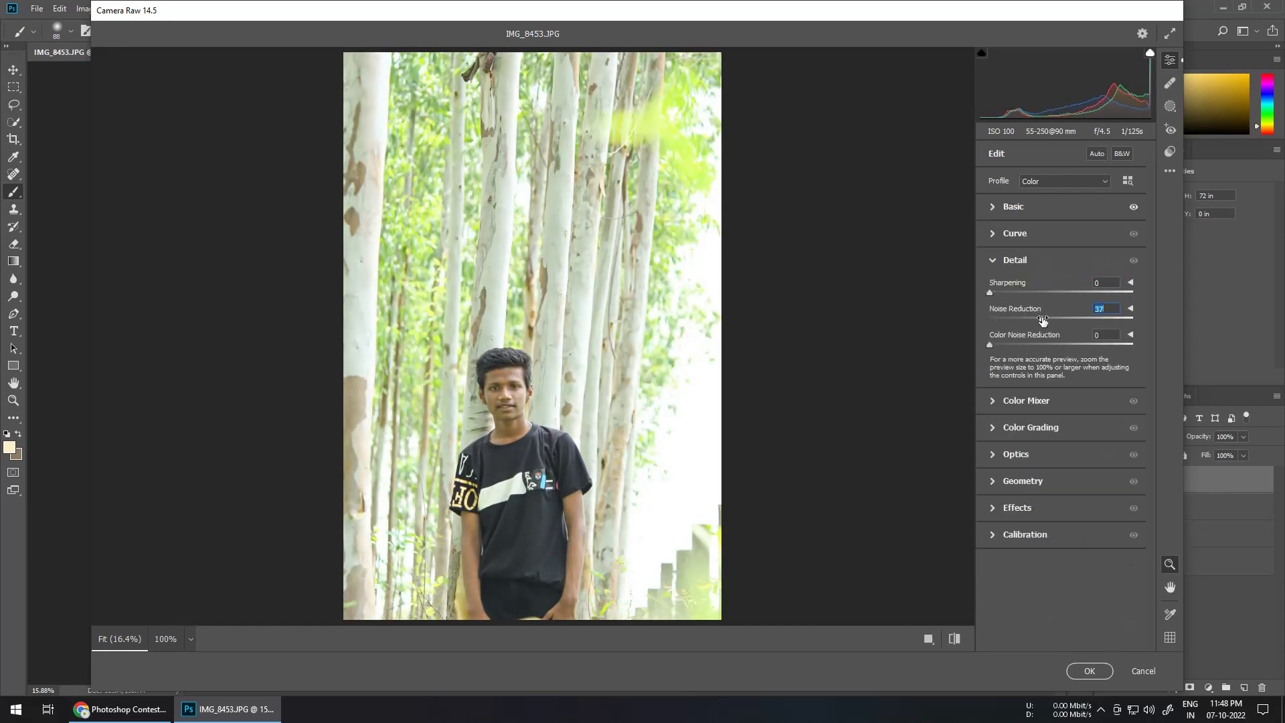
In the Color Mixer, set Hue to Reds +7, Oranges +17, Yellows -26 and Saturation to Reds +2, Oranges +35.
click(1011, 409)
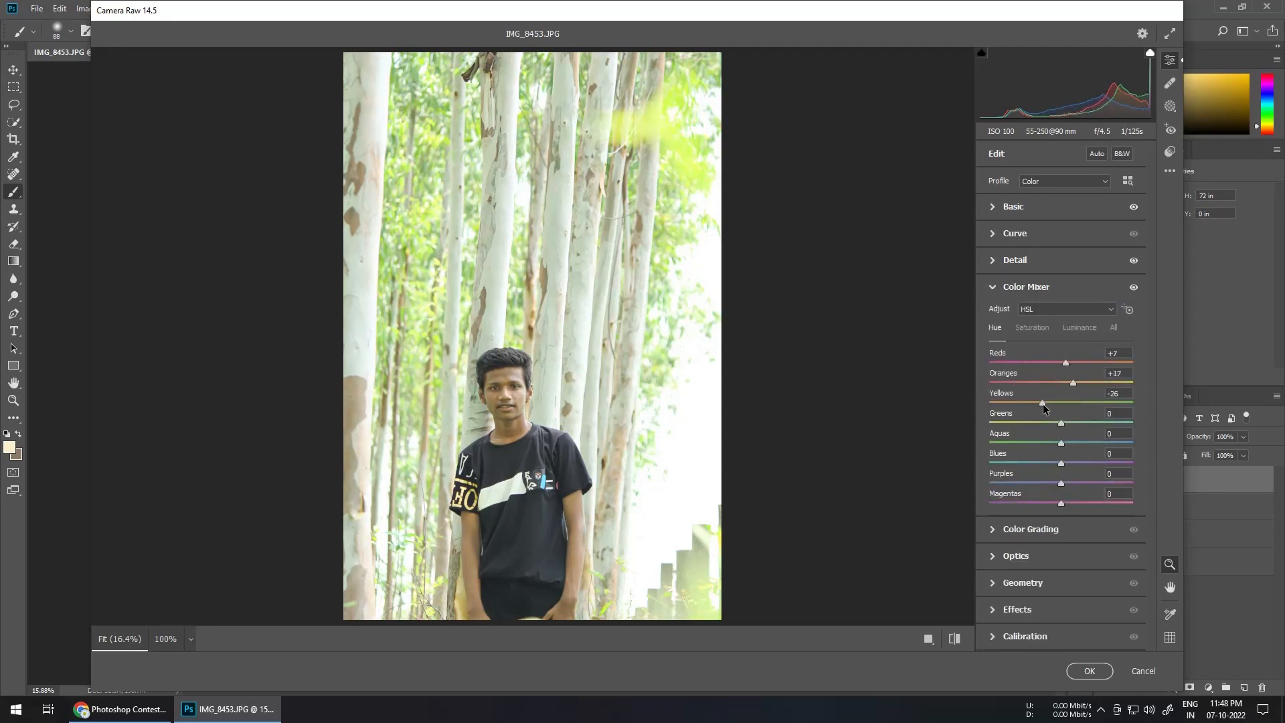
drag(1035, 421, 885, 446)
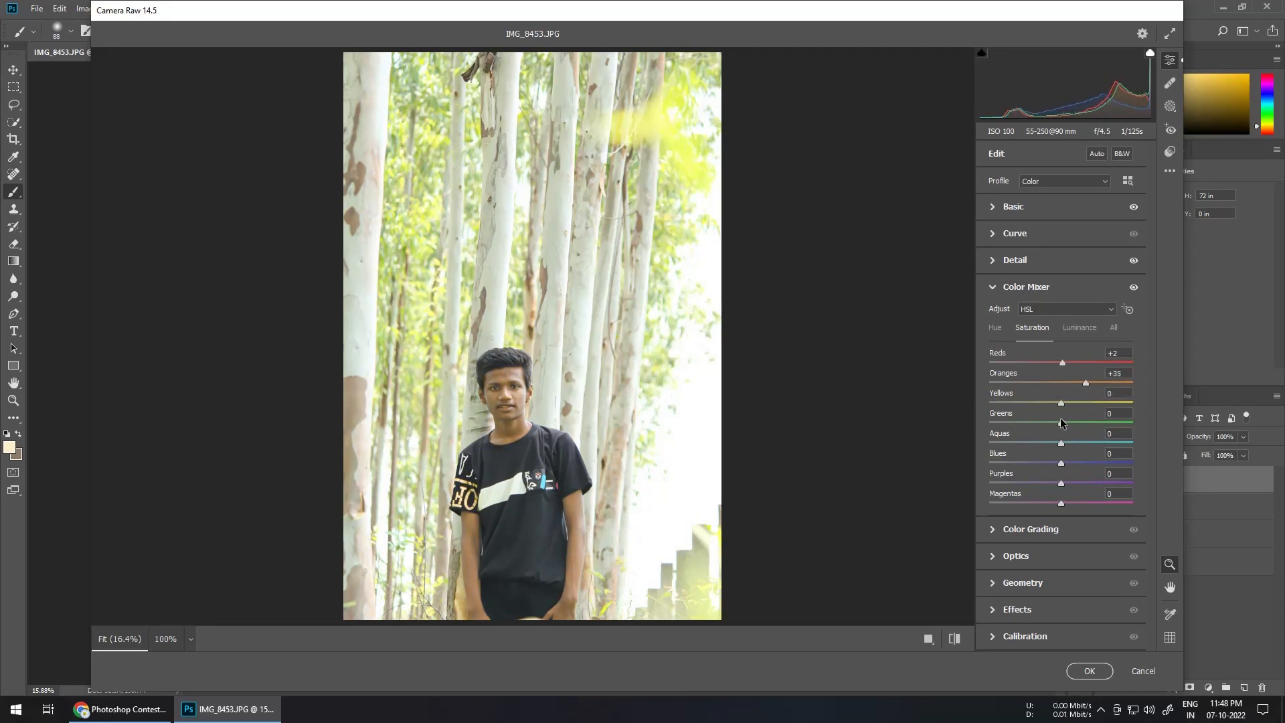
Set the Color Mixer luminance to Reds +19, Oranges +23, Yellows +36, Greens -46 and Aquas +100.
click(1080, 327)
drag(1061, 382, 1028, 438)
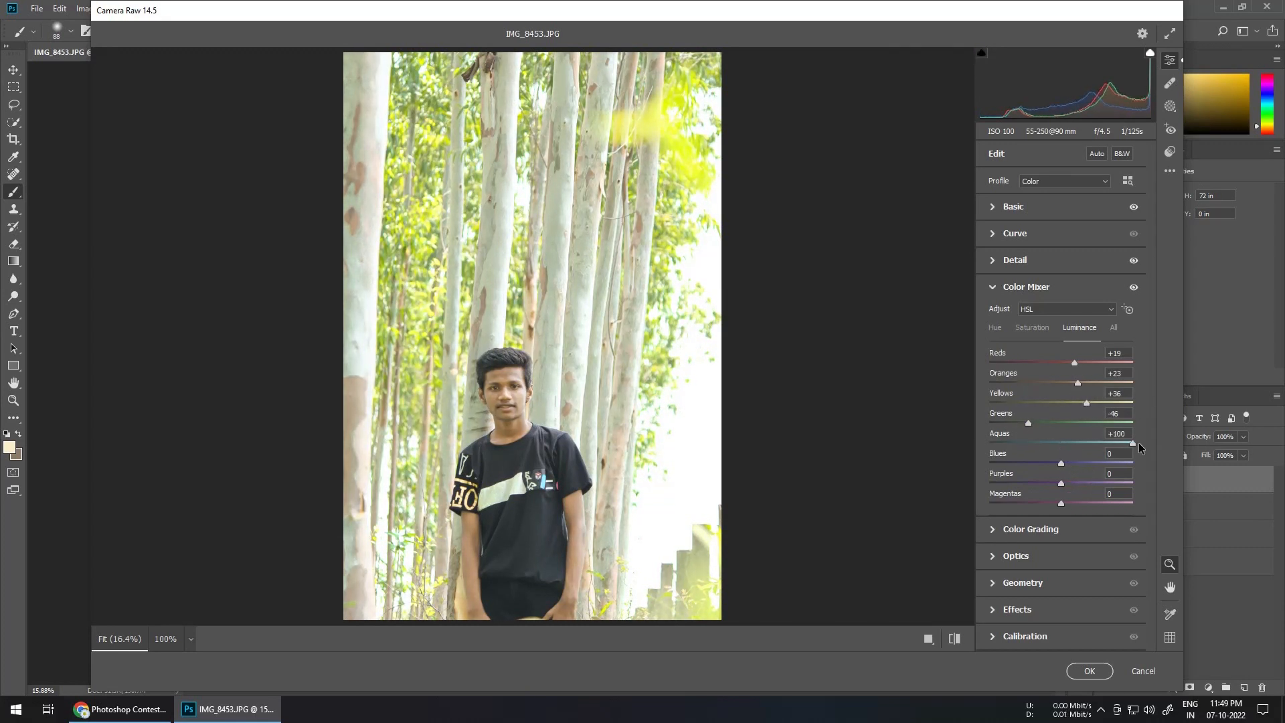
Calibrate Red Primary to Hue +4, Saturation -2, Green to Hue +36, Saturation +7, Blue to Hue -52, Saturation +19, and apply the filter.
click(1003, 633)
drag(1061, 617, 1035, 617)
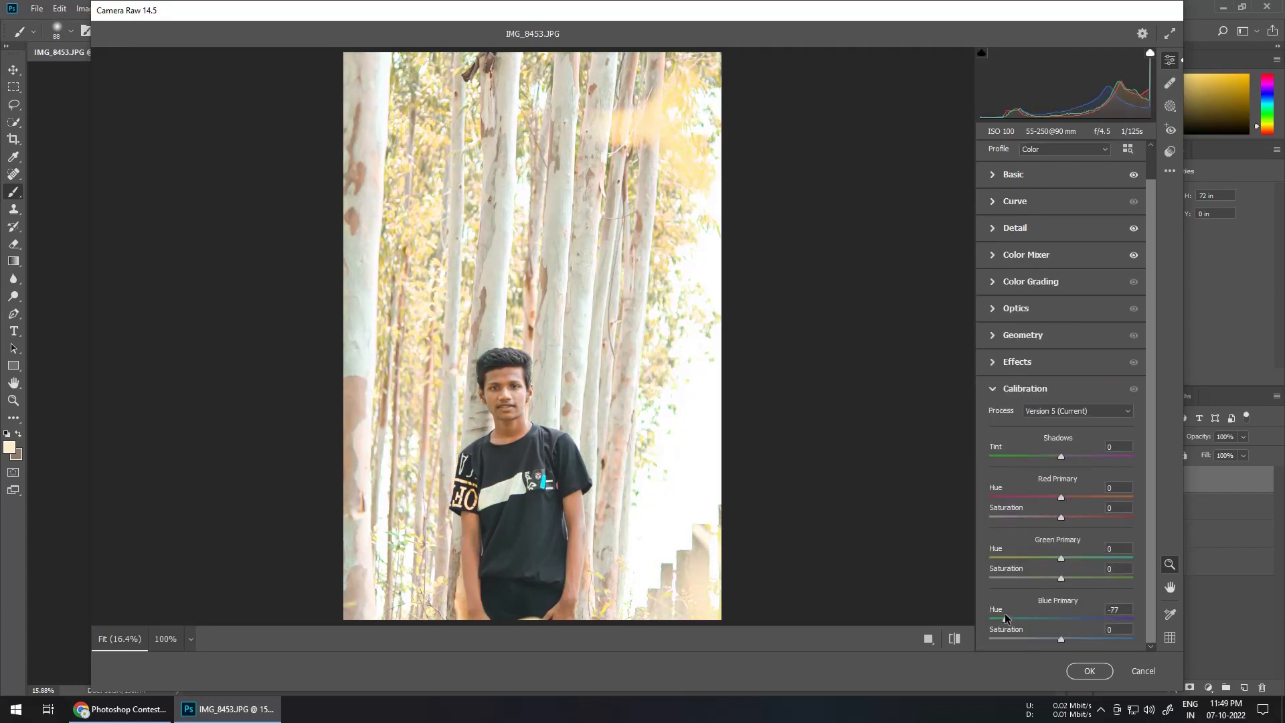
mouse_move(1062, 639)
mouse_down()
mouse_move(997, 638)
mouse_move(1109, 639)
mouse_move(1074, 639)
mouse_up()
drag(1061, 557, 1099, 558)
drag(1098, 578, 1167, 576)
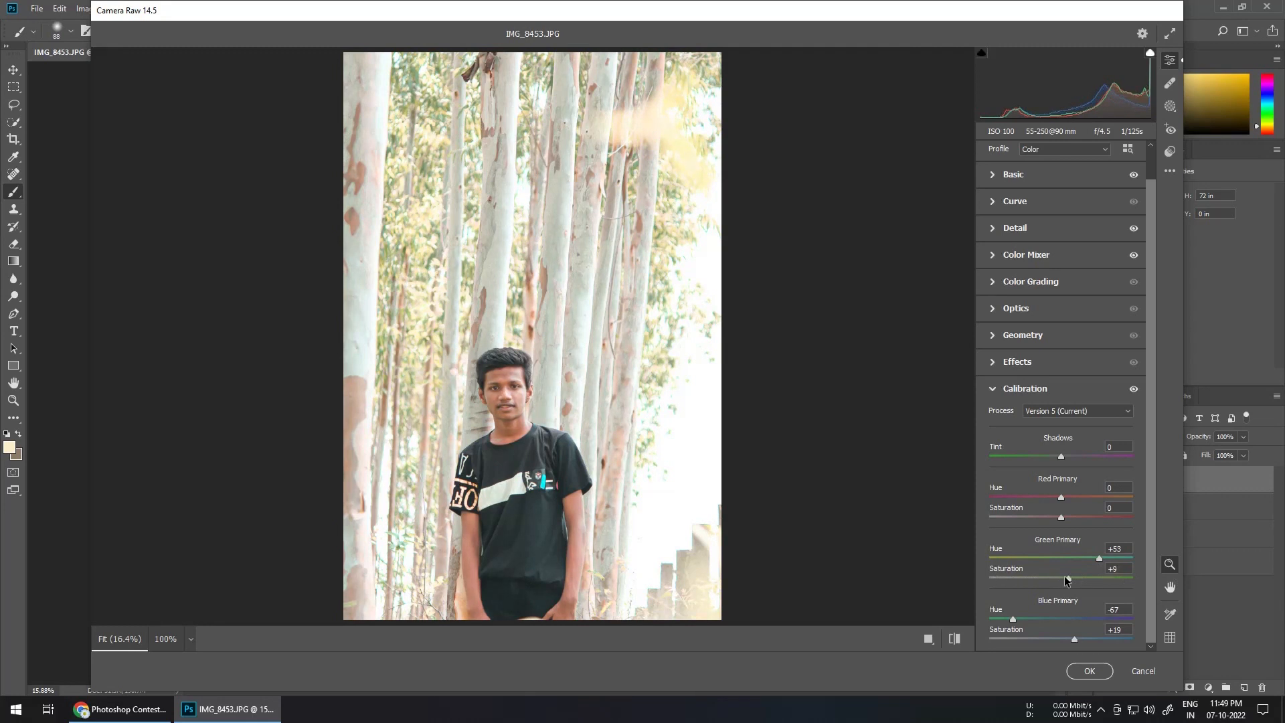
drag(1065, 577, 1086, 558)
drag(1060, 496, 1047, 519)
drag(1018, 619, 1024, 619)
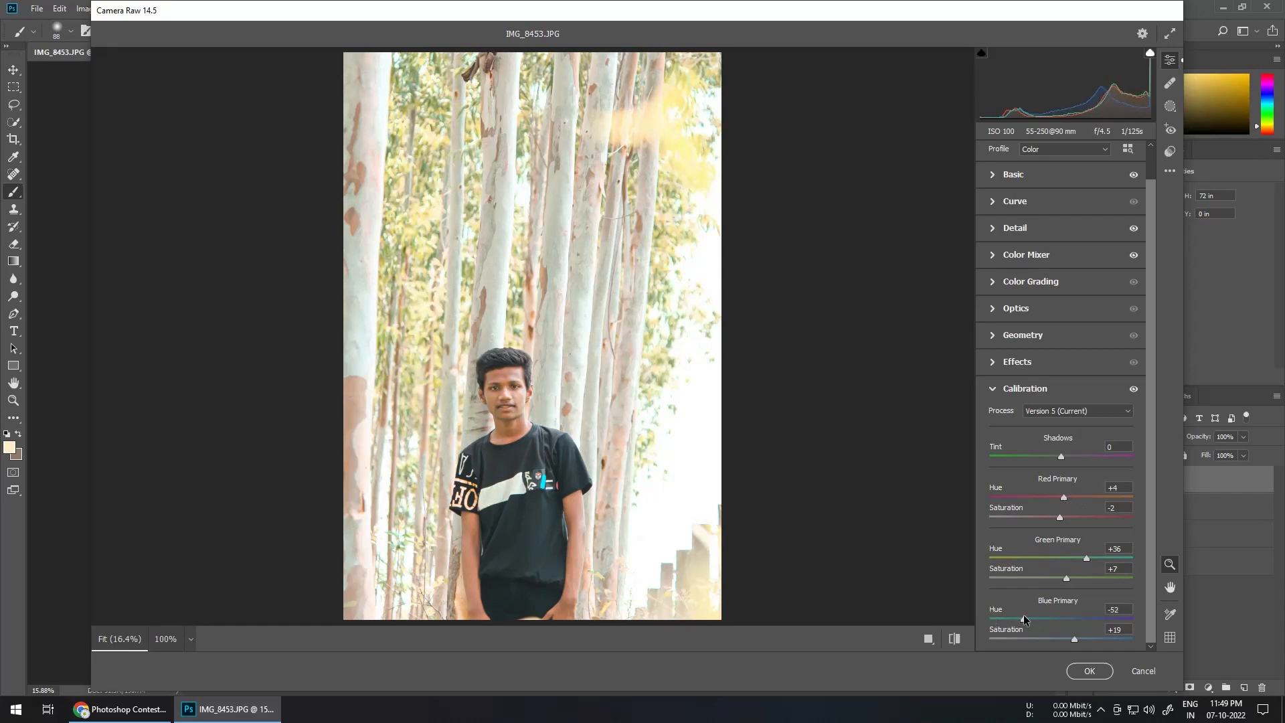
click(1090, 670)
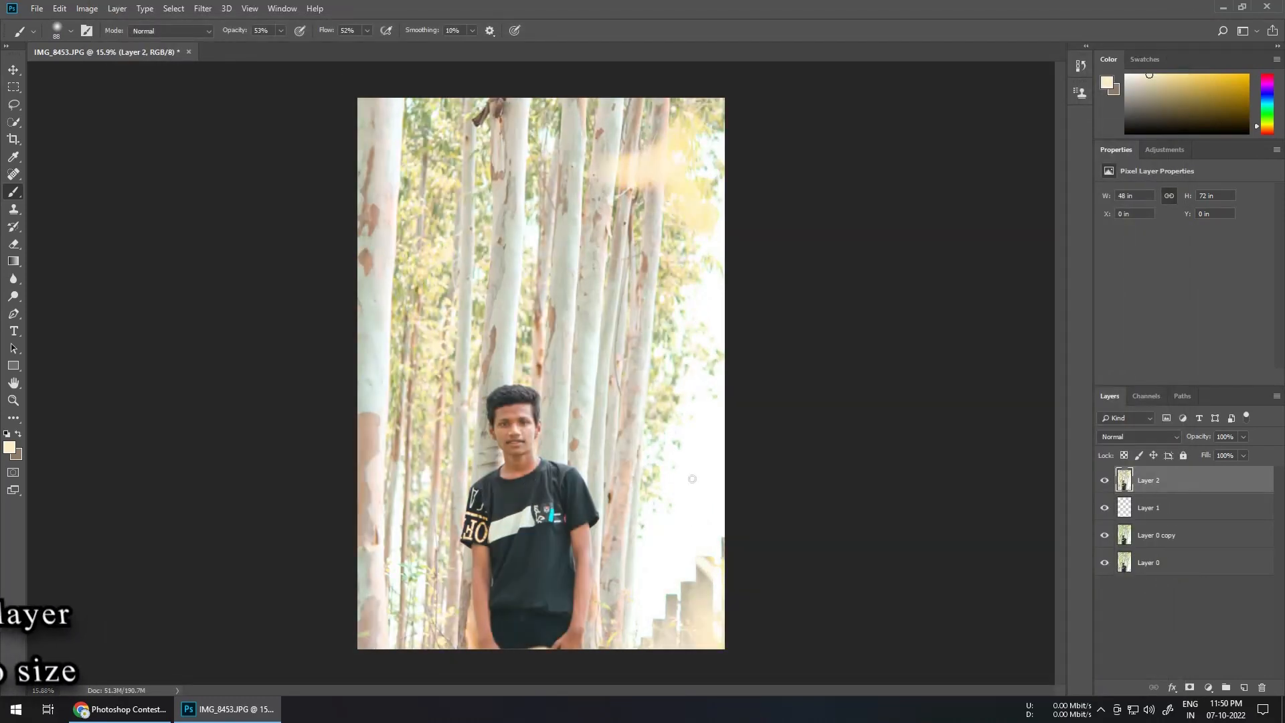
Compare the photo with and without the colour-graded layer and fit the image in the window.
click(1105, 480)
click(1105, 480)
click(1105, 479)
click(1104, 479)
key(ctrl+0)
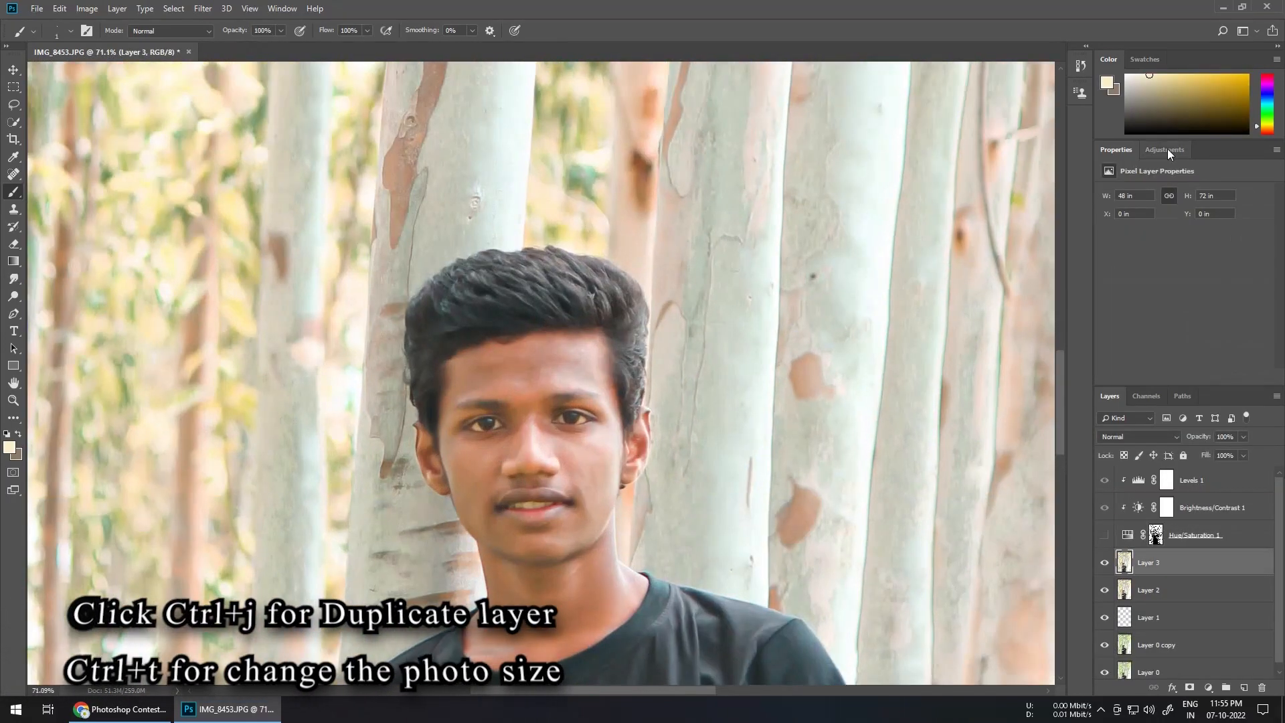
Add a Hue/Saturation adjustment above Layer 3 with Saturation -88 and invert its mask to black.
click(1167, 149)
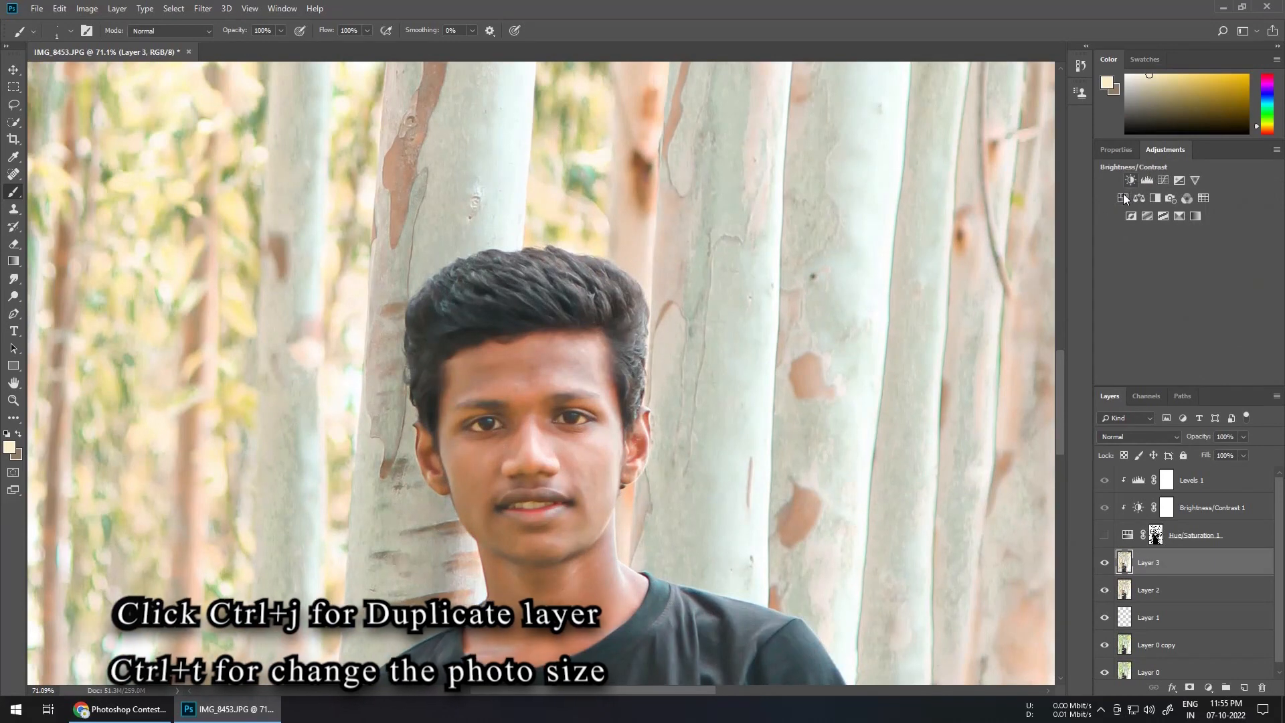
click(1119, 194)
drag(1183, 267, 1114, 275)
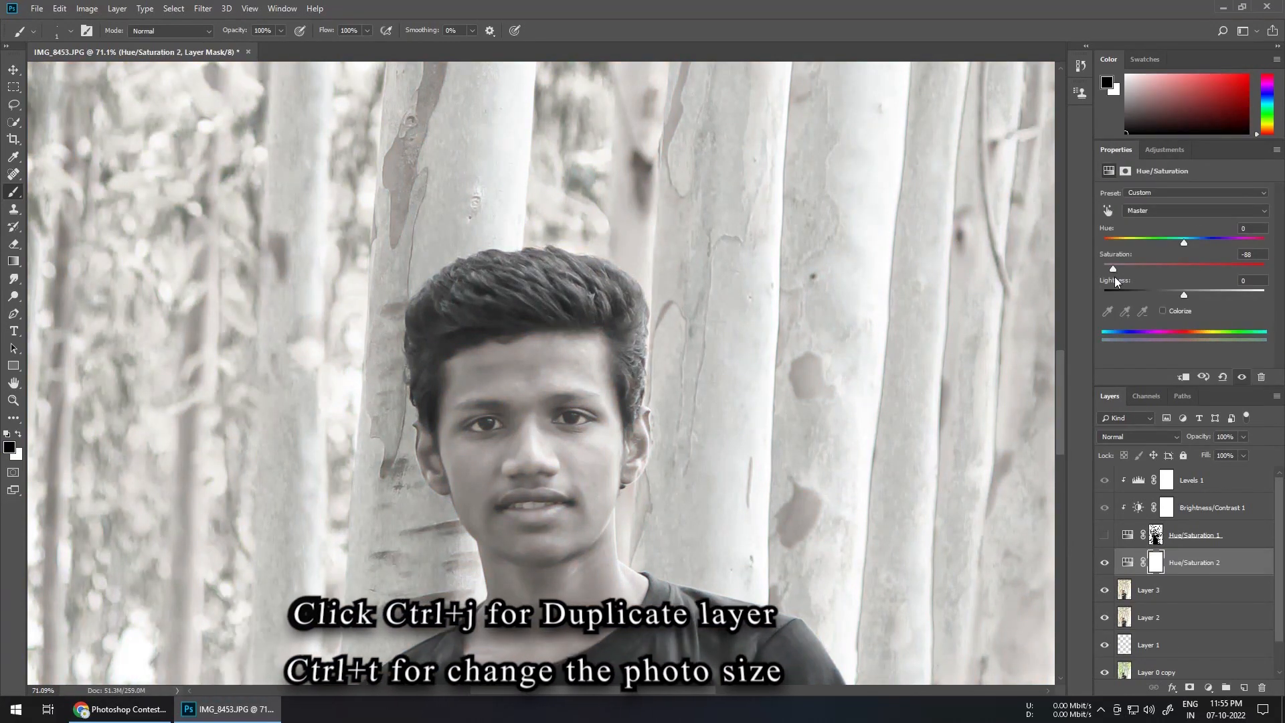
key(ctrl+i)
Paint white on the Hue/Saturation mask over the whites of both eyes with a small soft brush to desaturate them.
key(x)
scroll(350, 266, up, 5)
mouse_move(162, 255)
mouse_down()
mouse_move(335, 430)
mouse_move(355, 433)
mouse_move(342, 437)
mouse_up()
key(bracketright)
key(bracketright)
key(bracketright)
key(bracketright)
key(bracketright)
key(bracketright)
key(bracketright)
key(bracketright)
key(bracketright)
key(bracketright)
mouse_move(329, 407)
mouse_down()
mouse_move(326, 428)
mouse_move(341, 428)
mouse_up()
key(bracketright)
mouse_move(441, 395)
mouse_down()
mouse_move(442, 407)
mouse_move(453, 400)
mouse_up()
alt+right_click(372, 433)
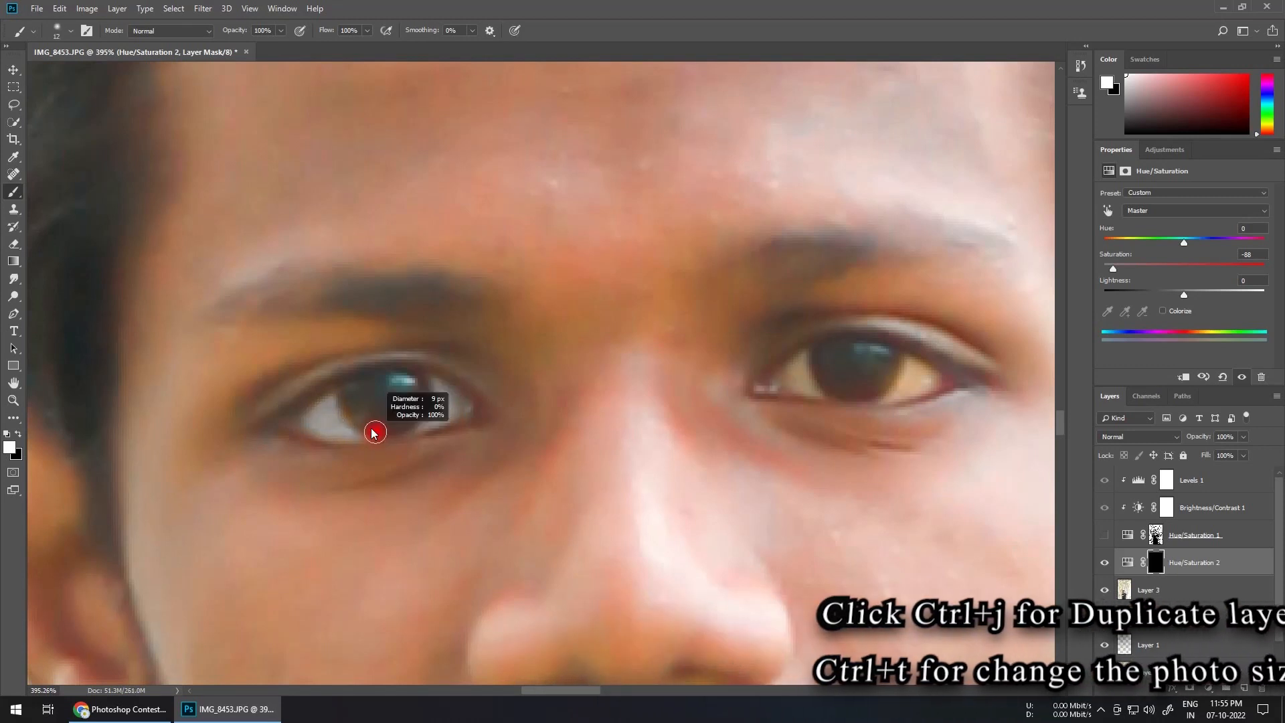
scroll(911, 369, down, 1)
mouse_move(911, 368)
mouse_down()
mouse_move(580, 399)
mouse_move(606, 410)
mouse_up()
alt+right_click(581, 398)
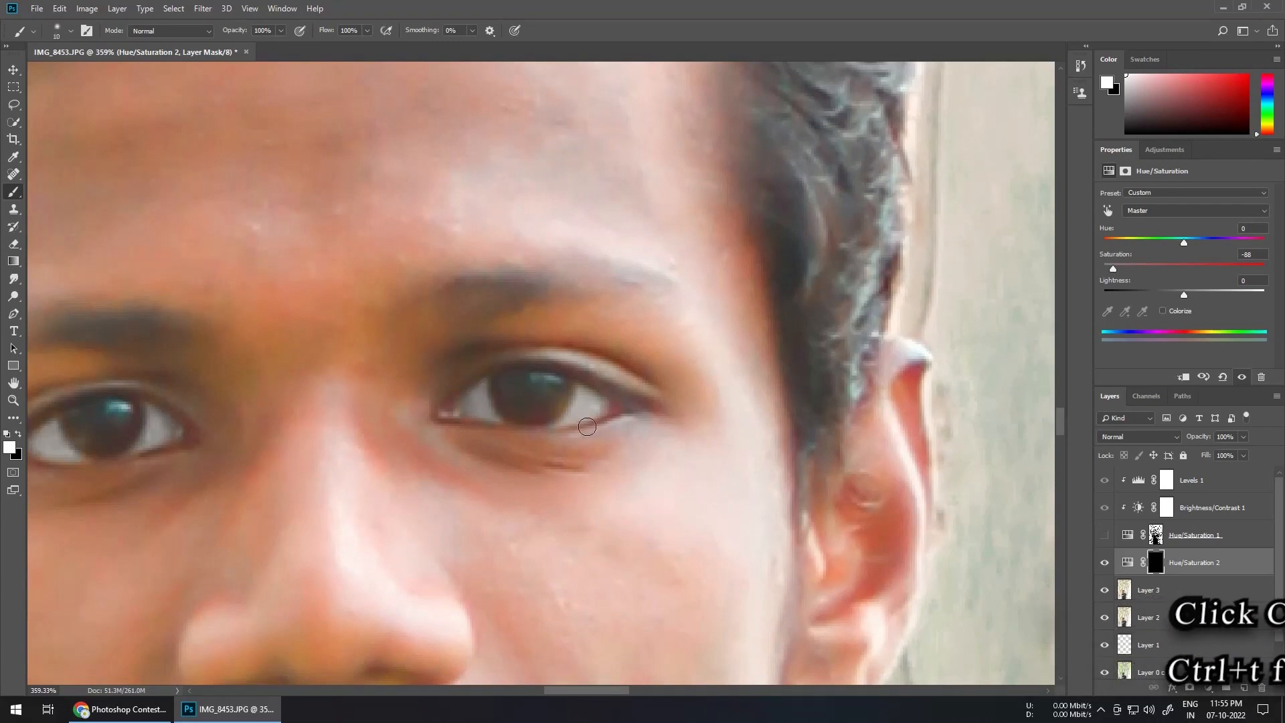
Paint white on the same mask over the teeth with a smaller brush to remove their yellow tint.
key(ctrl+0)
scroll(535, 462, up, 5)
alt+right_click(532, 464)
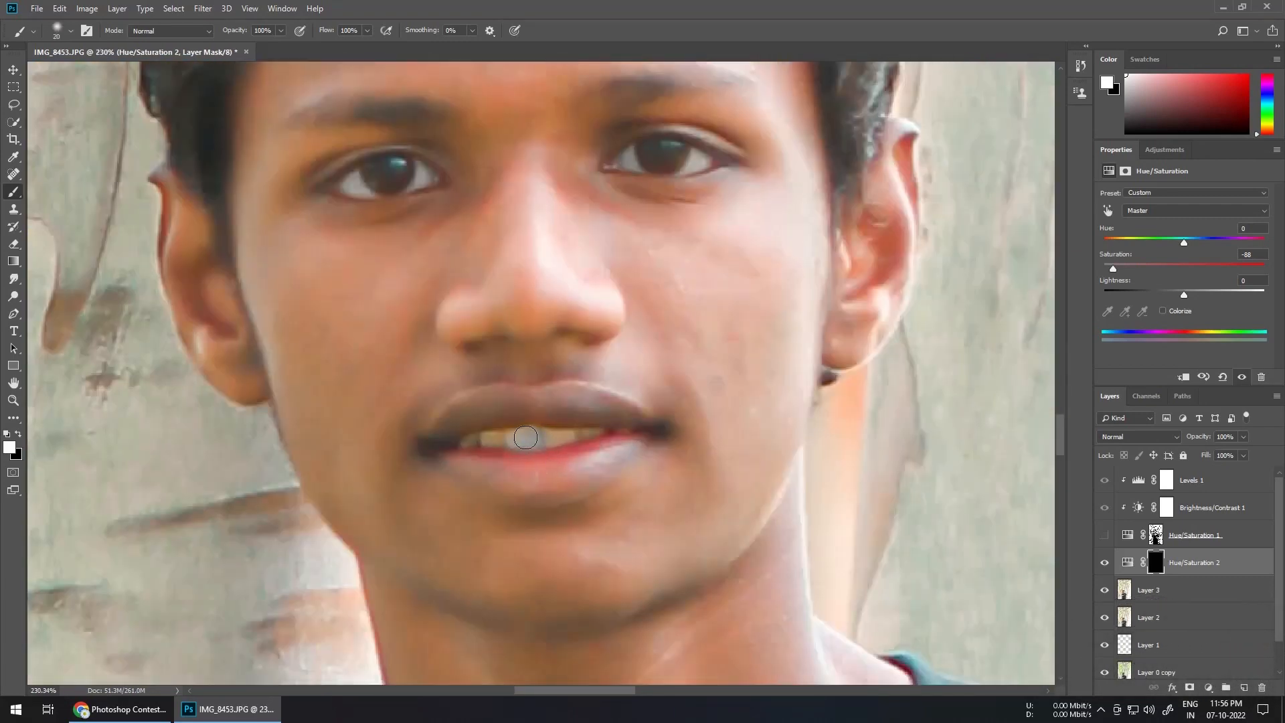
scroll(524, 438, up, 2)
alt+right_click(537, 442)
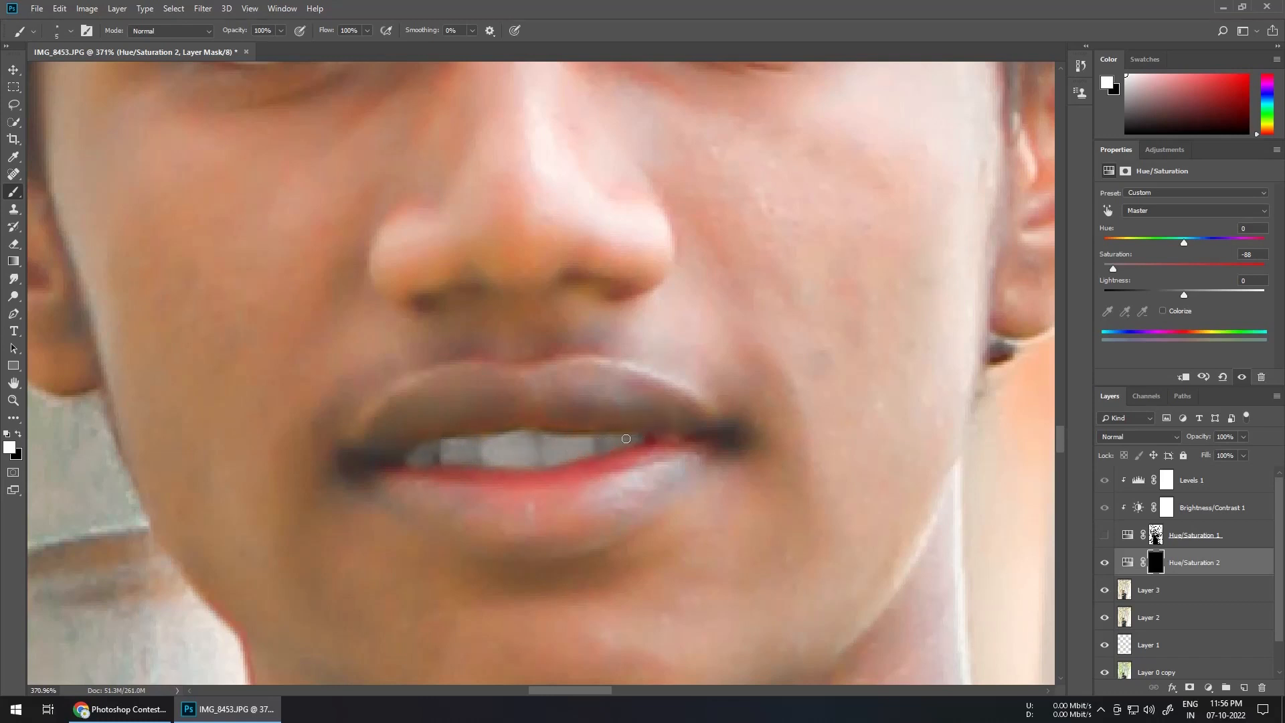
Add a Levels adjustment clipped to the eye and teeth adjustment, with shadow input 59 and midtones 3.14.
key(ctrl+0)
click(1164, 149)
click(1140, 173)
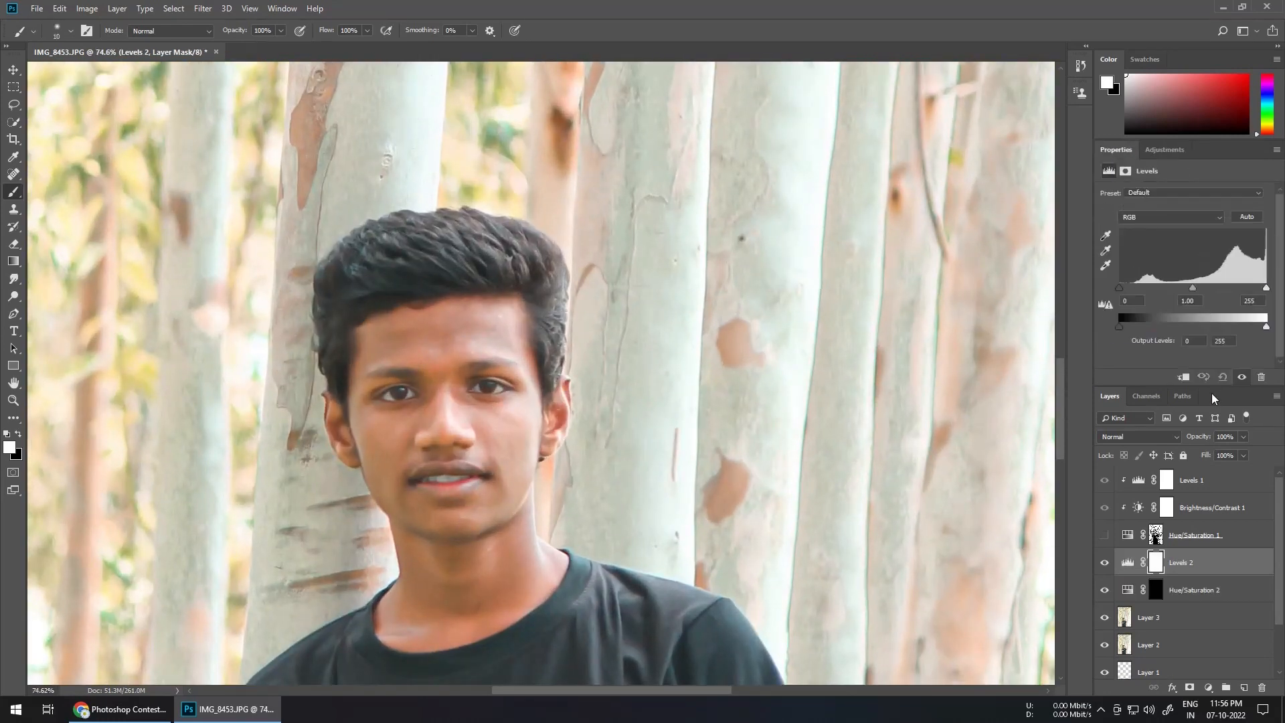
drag(1164, 287, 1162, 288)
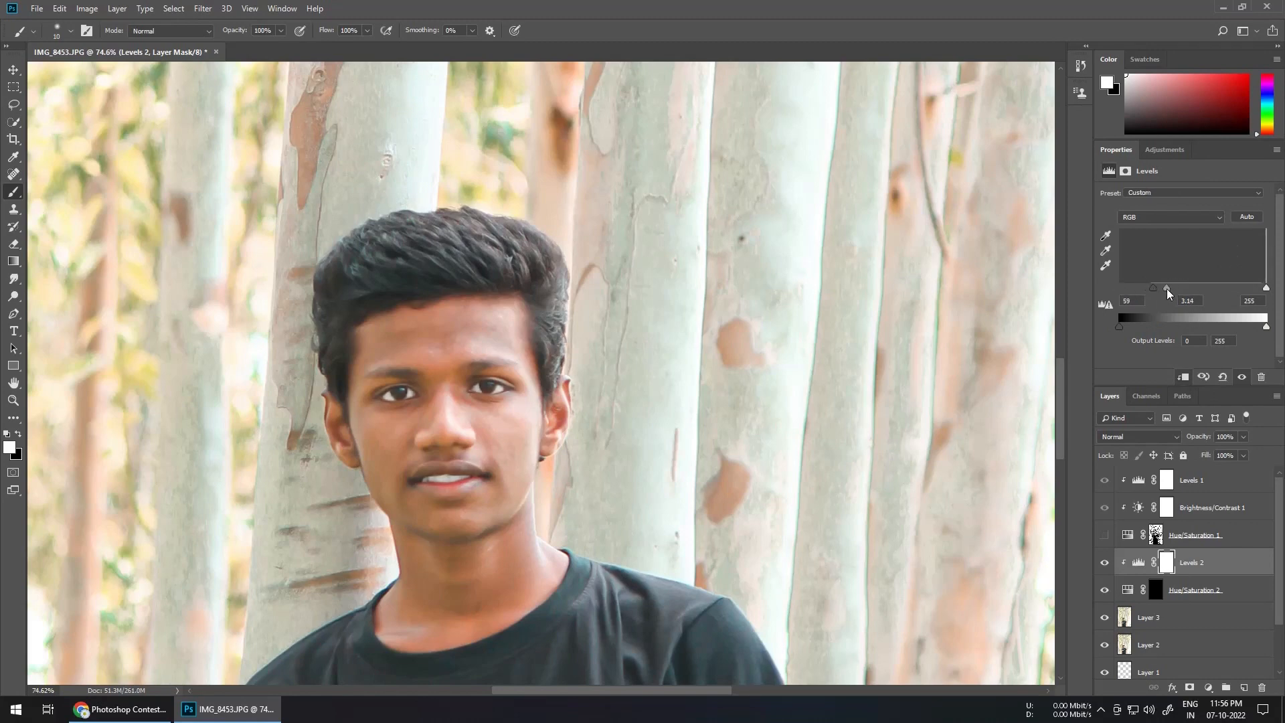
Set the clipped Levels midtones to 2.99 and the opacity of the eye and teeth Hue/Saturation layer to 67%.
key(ctrl+0)
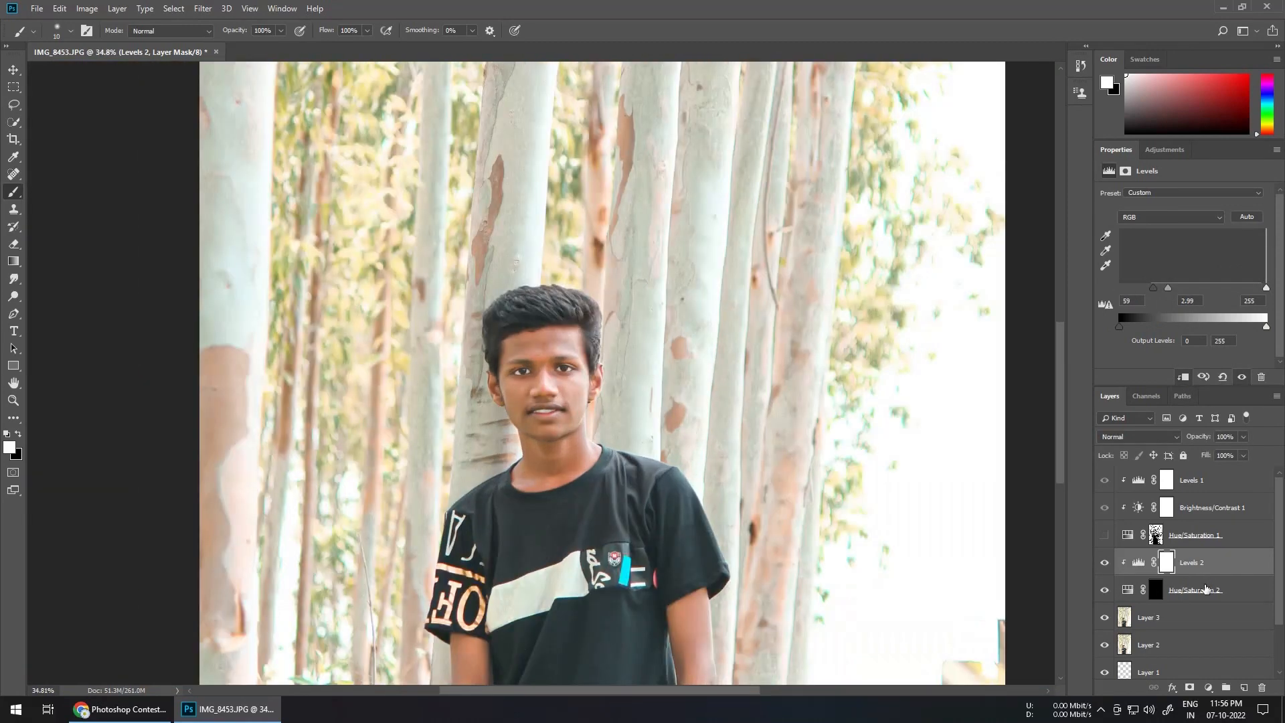
click(1131, 591)
scroll(530, 379, up, 5)
scroll(528, 378, down, 8)
scroll(1198, 625, down, 3)
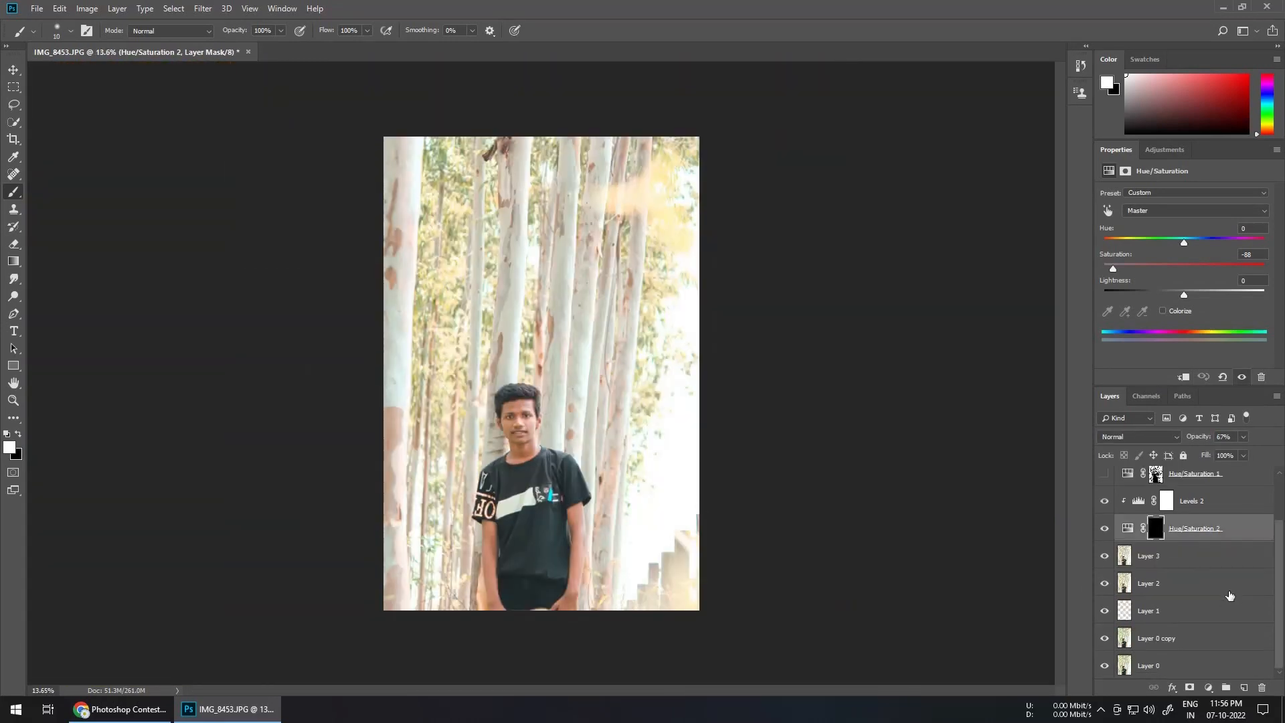
scroll(1229, 596, up, 3)
Add a Brightness/Contrast adjustment above Levels 2 with brightness -54 and contrast 100, and invert its mask to black.
click(1194, 480)
click(1198, 561)
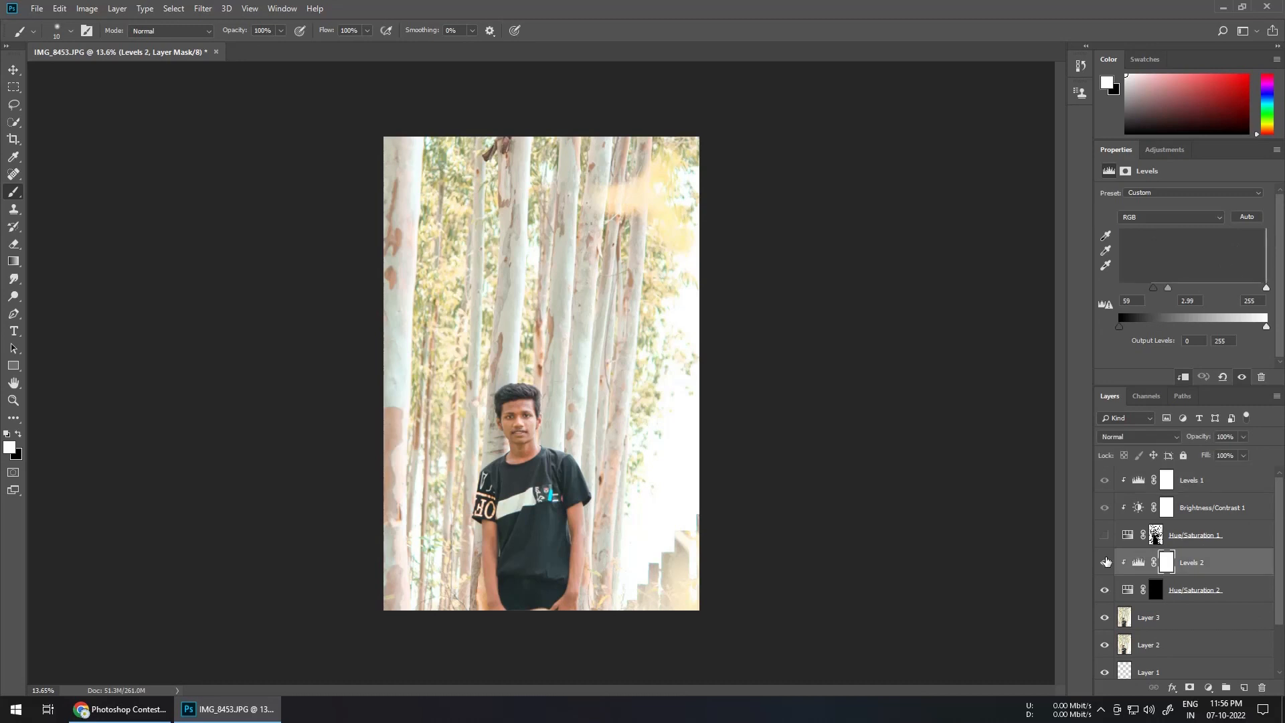
click(1165, 150)
click(1139, 177)
drag(1204, 251, 1257, 298)
drag(1183, 227, 1143, 227)
drag(1251, 254, 1229, 254)
drag(1139, 230, 1162, 228)
drag(1229, 254, 1275, 253)
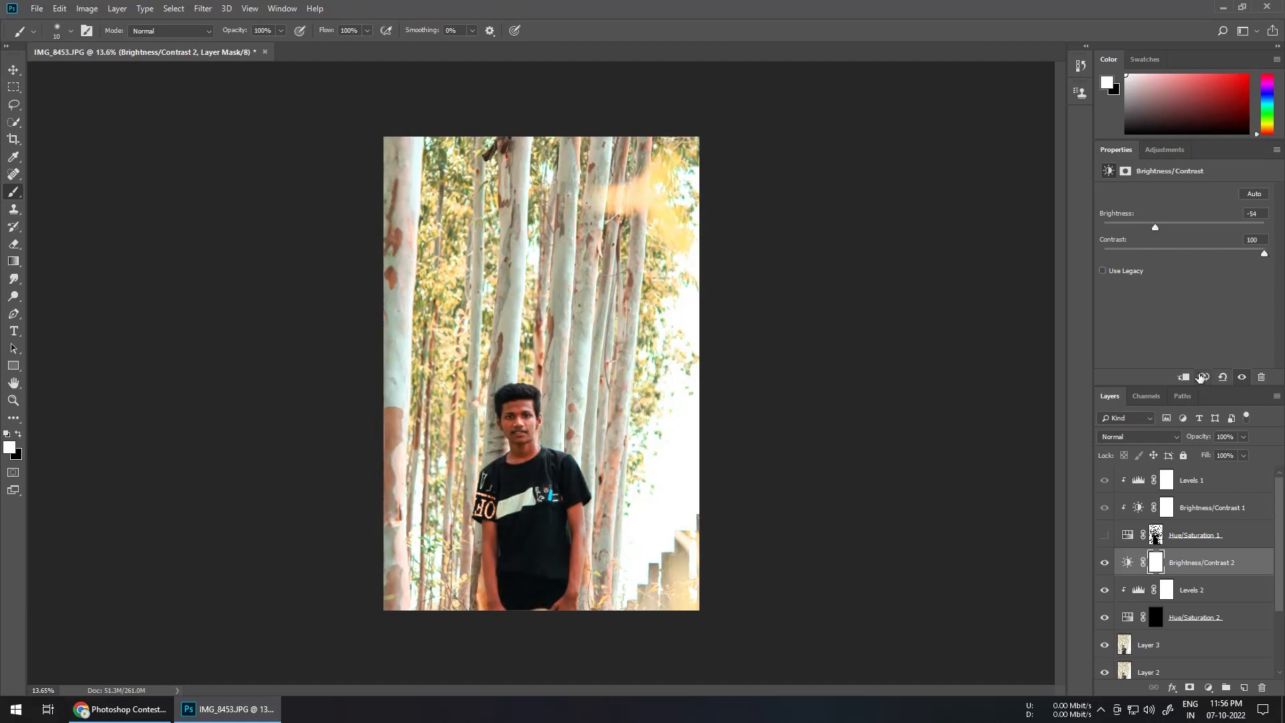
key(ctrl+i)
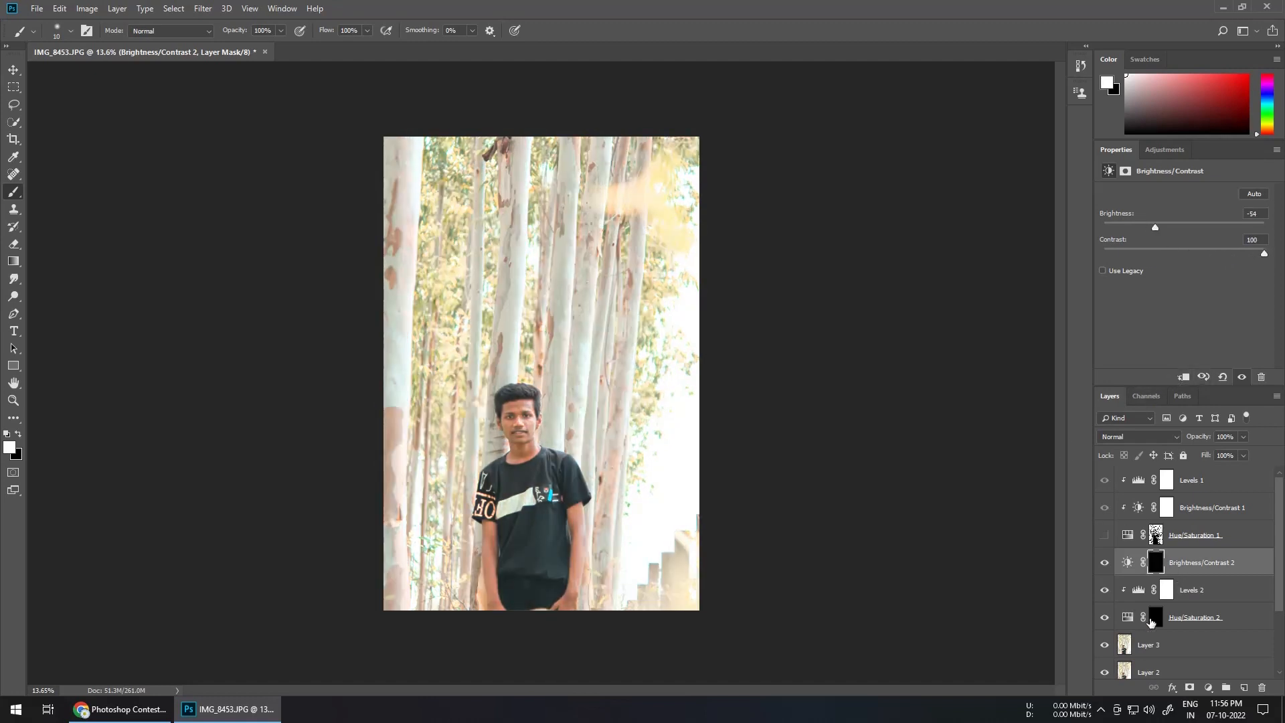
Create a selection of the background around the boy from Layer 3.
click(1162, 558)
scroll(1164, 616, down, 3)
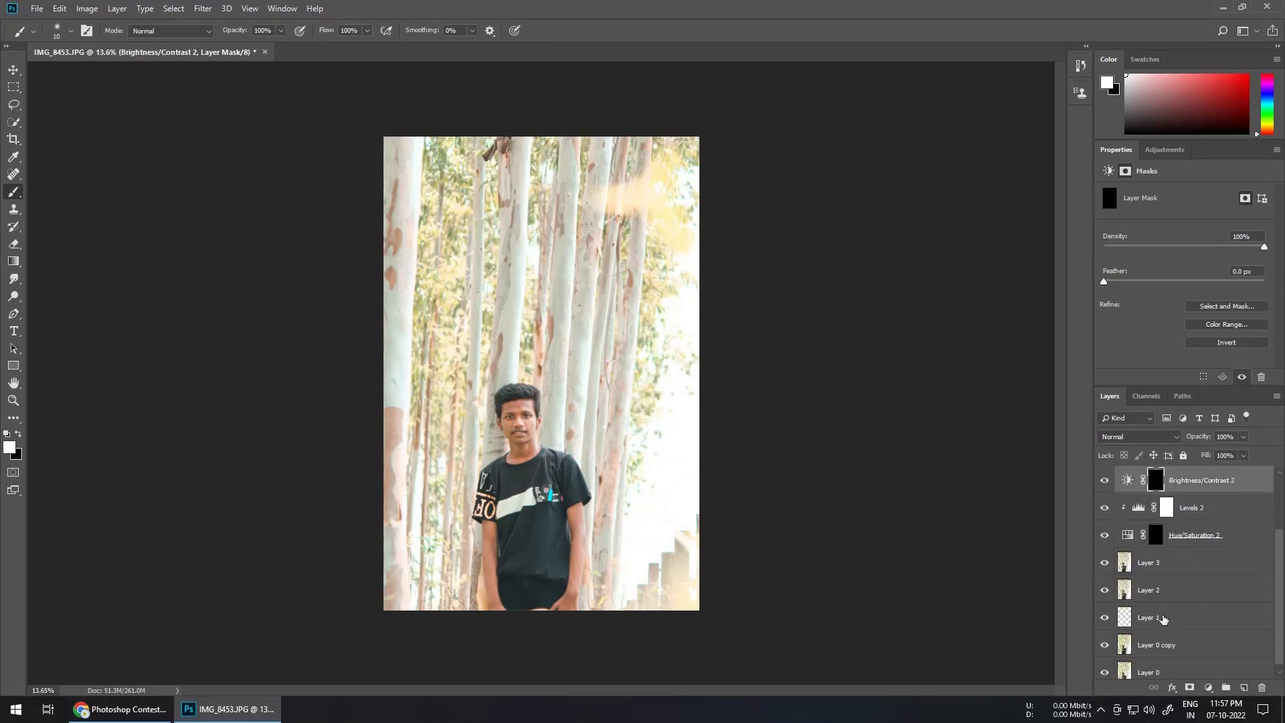
scroll(1157, 617, up, 3)
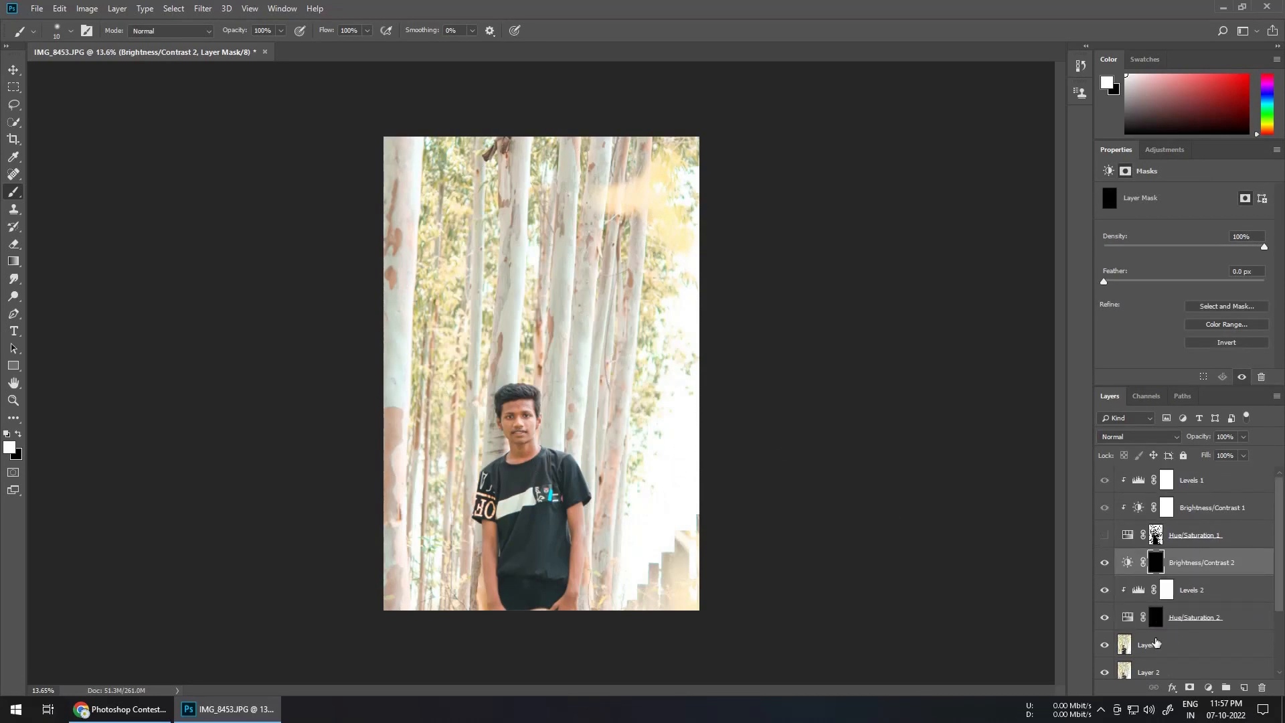
click(1124, 649)
click(174, 8)
click(184, 165)
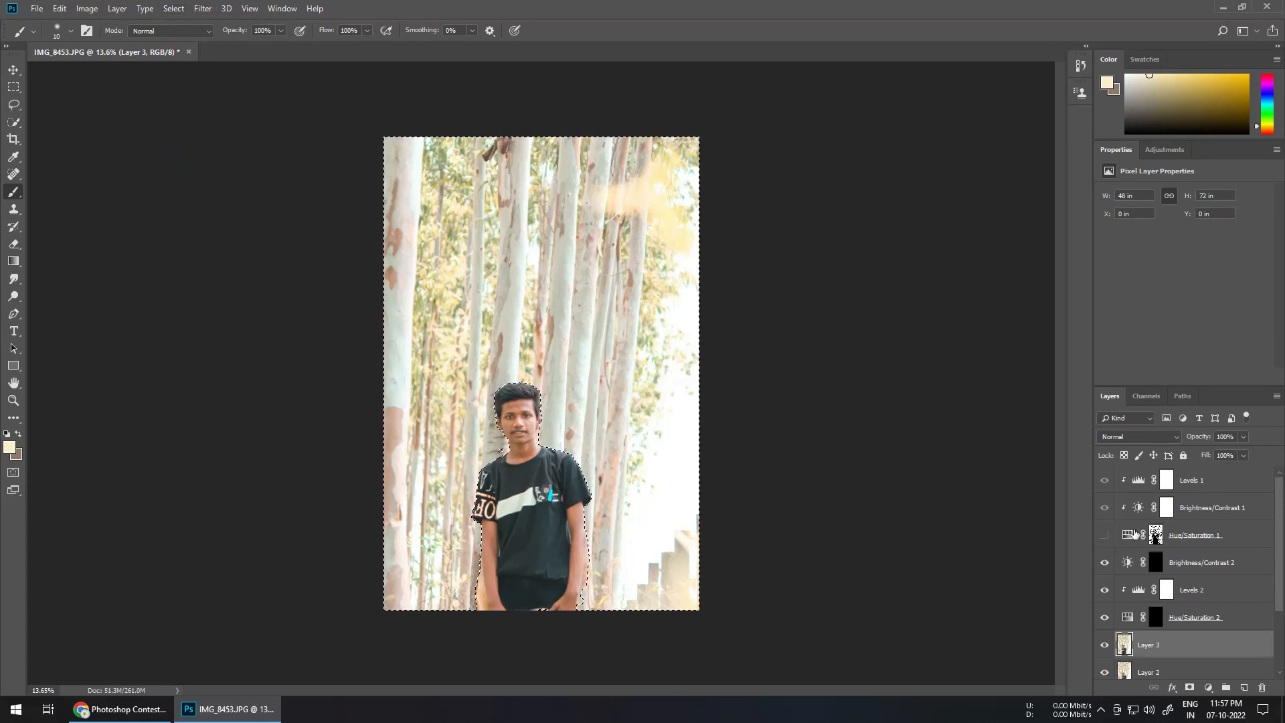
Paint white on the Brightness/Contrast mask across the selected background with a very large soft brush, and deselect.
click(1154, 563)
drag(486, 276, 512, 335)
scroll(522, 302, down, 4)
mouse_move(554, 291)
mouse_down()
mouse_move(487, 272)
mouse_move(637, 293)
mouse_move(623, 228)
mouse_move(625, 602)
mouse_up()
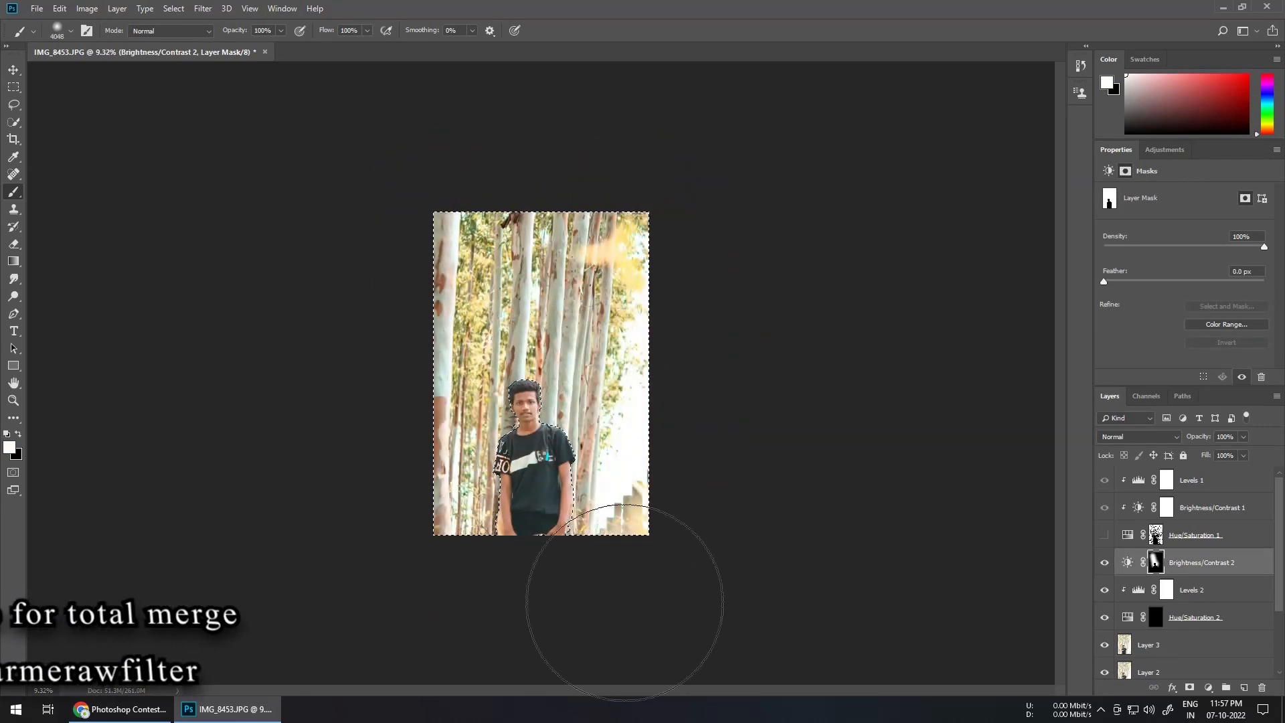
key(ctrl+d)
Lower the brush to 49% opacity and 53% flow and softly blend the Brightness/Contrast mask around the boy.
scroll(683, 575, up, 6)
drag(586, 451, 473, 435)
drag(240, 30, 205, 30)
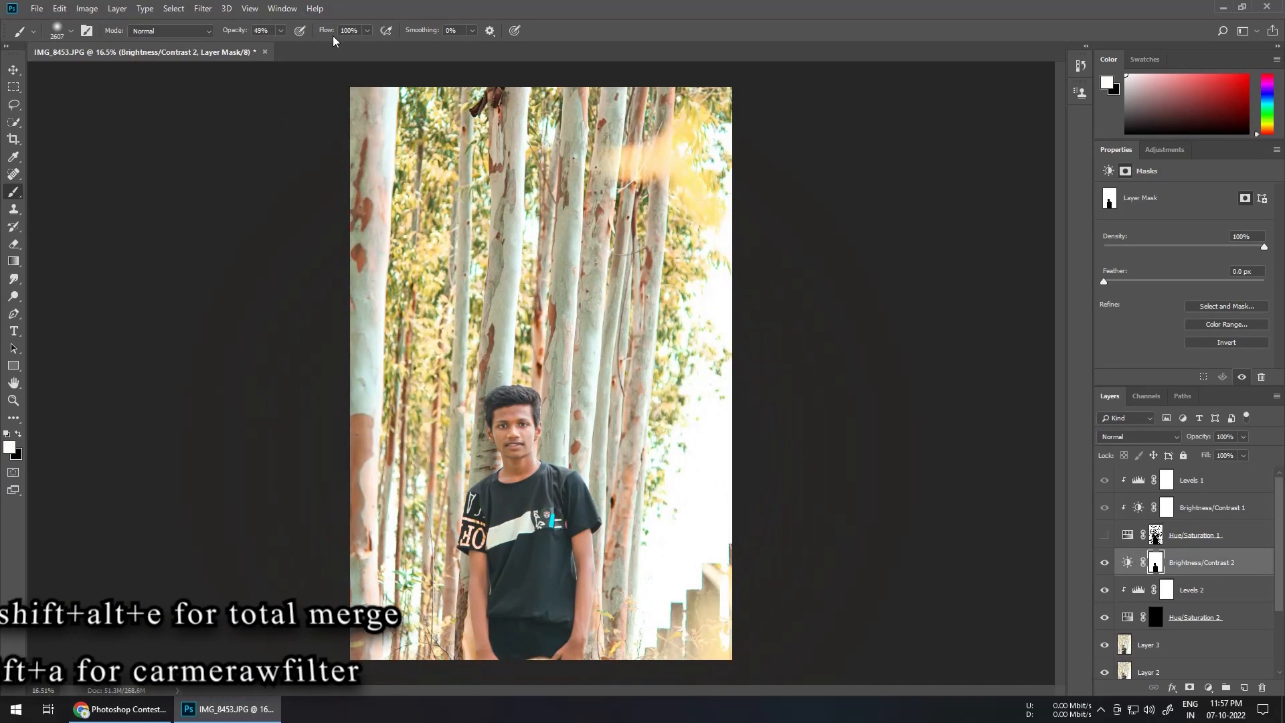
drag(330, 30, 298, 31)
scroll(535, 402, down, 3)
click(577, 453)
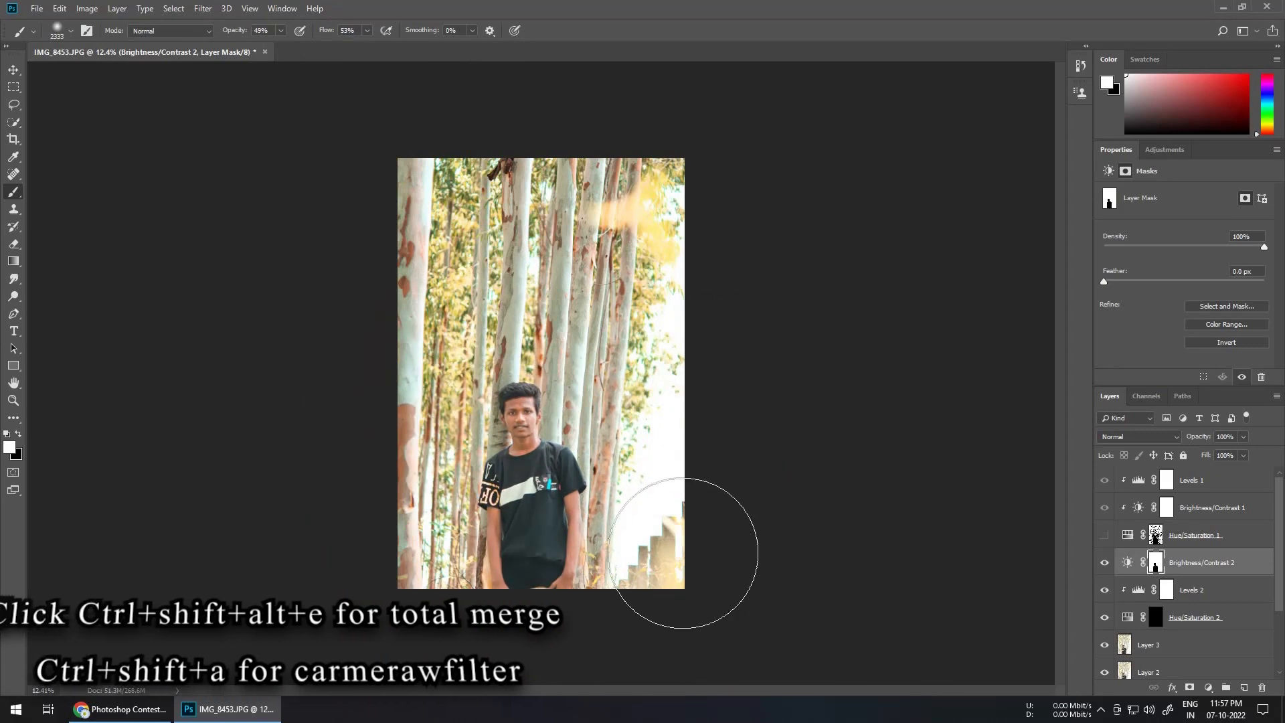
scroll(683, 545, up, 2)
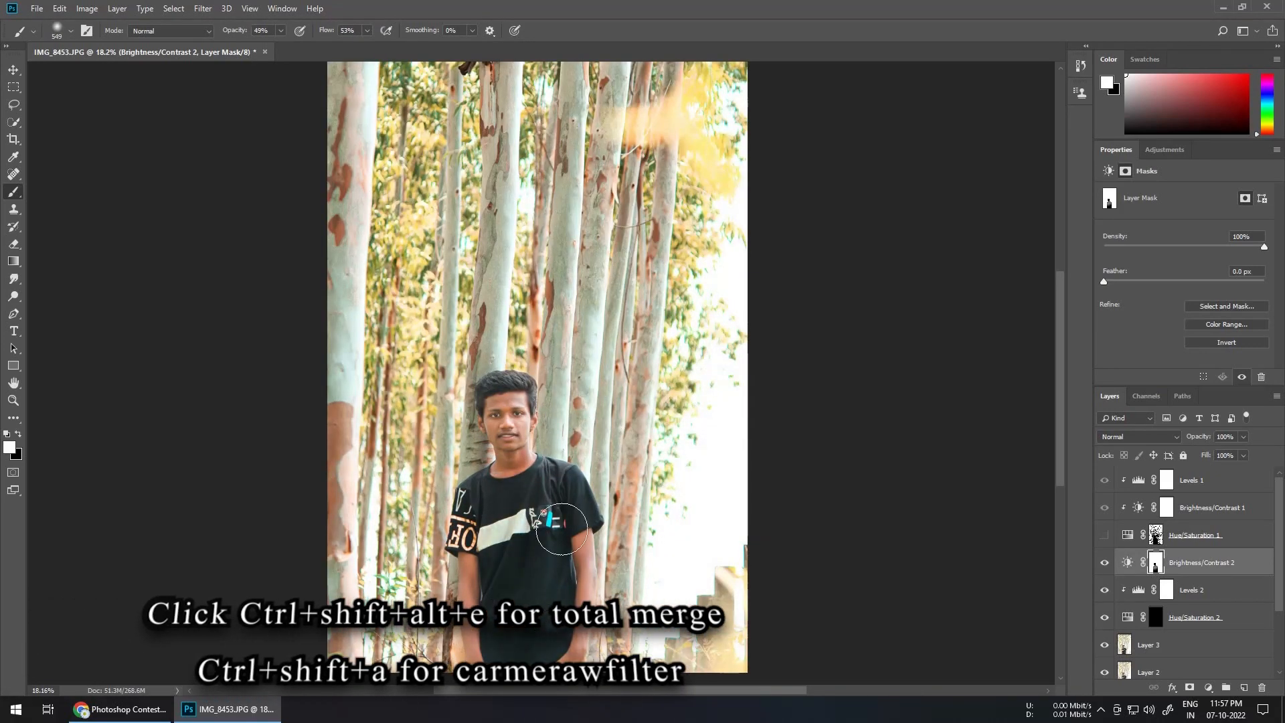
scroll(540, 619, down, 3)
Set the Brightness/Contrast 2 layer's opacity to 68% and check the effect on the photo.
drag(1198, 437, 1177, 443)
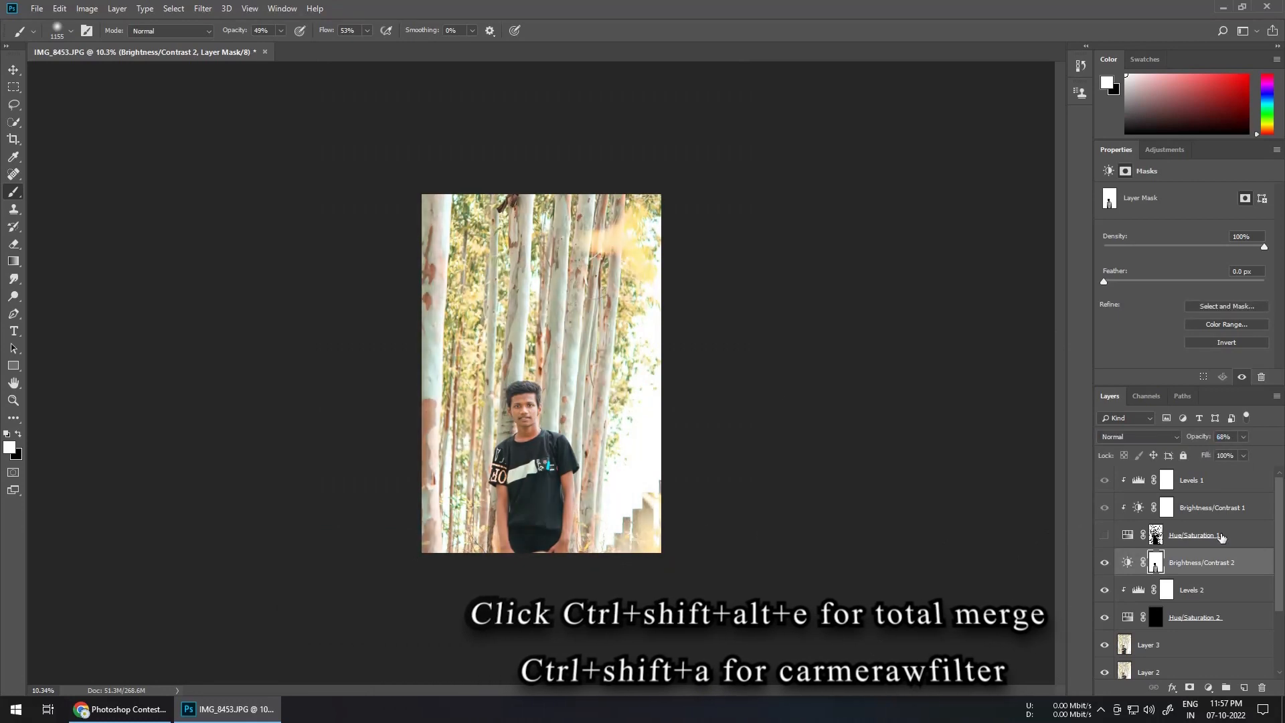
scroll(508, 429, up, 4)
scroll(509, 429, down, 2)
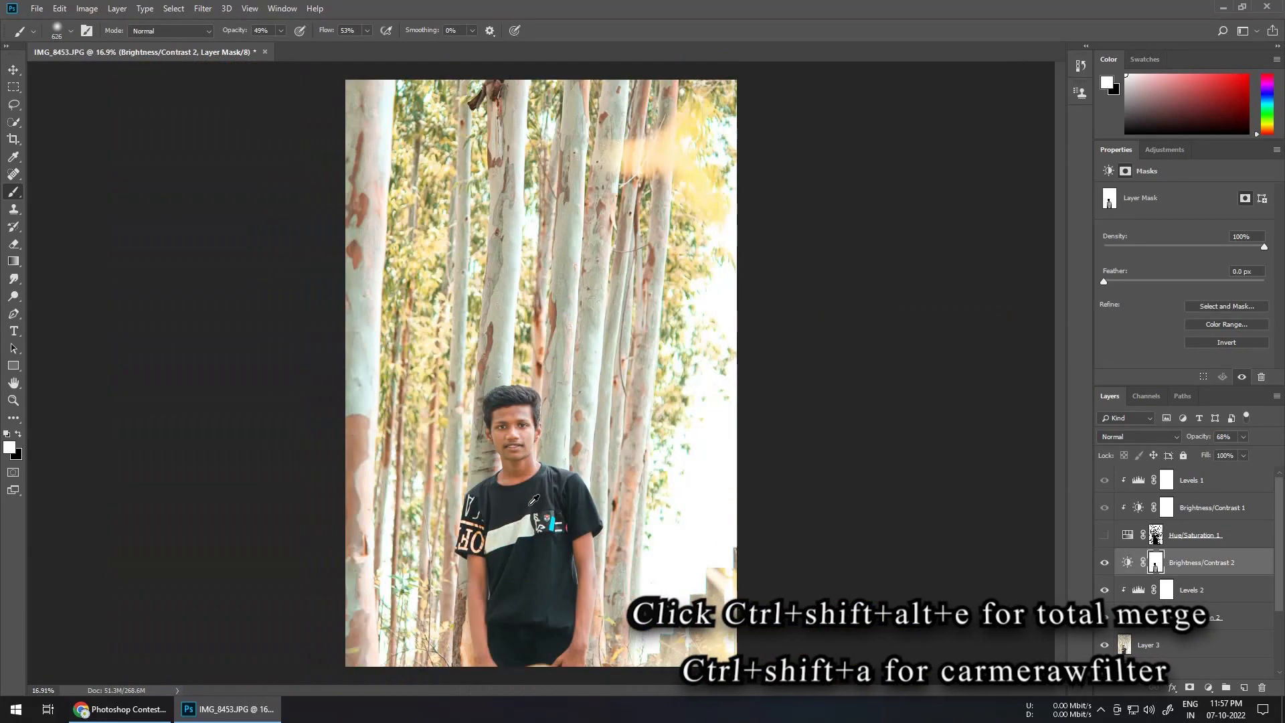
scroll(508, 429, up, 4)
scroll(495, 380, down, 2)
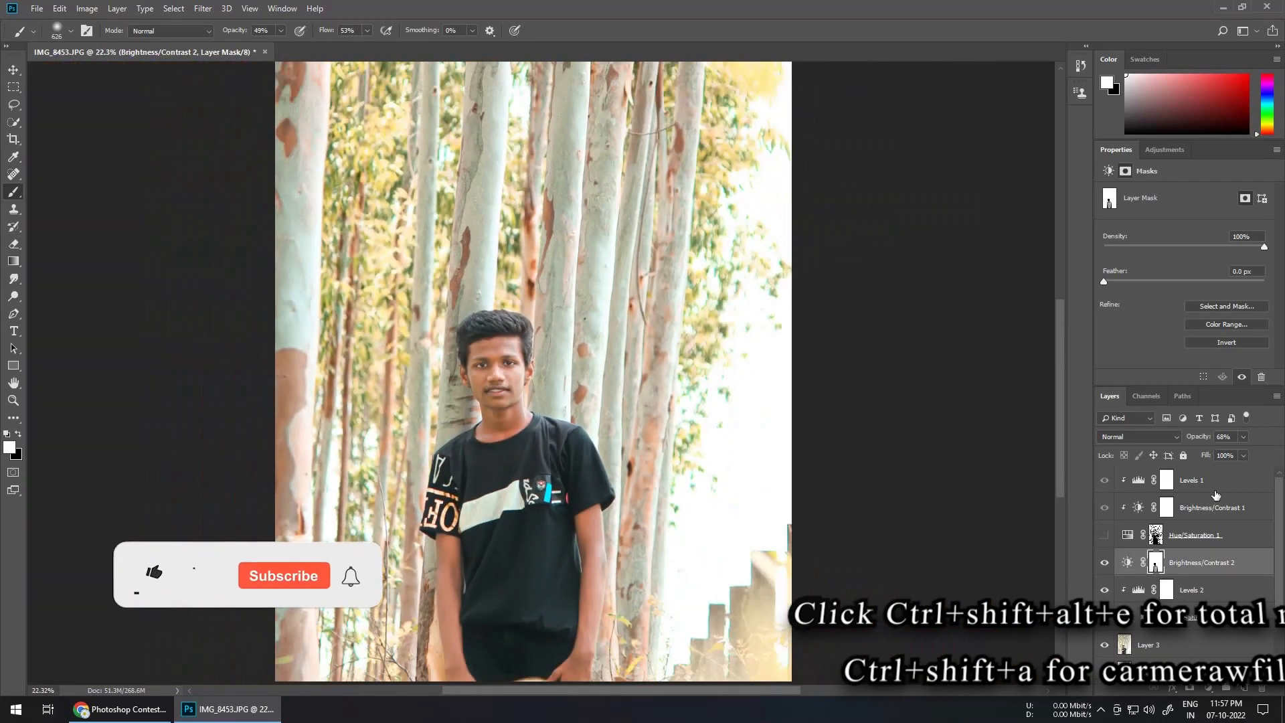
Add a Levels adjustment above Brightness/Contrast 2 with shadow input 39 and midtones 1.82, and invert its mask to black.
click(1128, 562)
click(1166, 152)
click(1121, 186)
mouse_move(1193, 287)
mouse_down()
mouse_move(1140, 288)
mouse_move(1178, 287)
mouse_up()
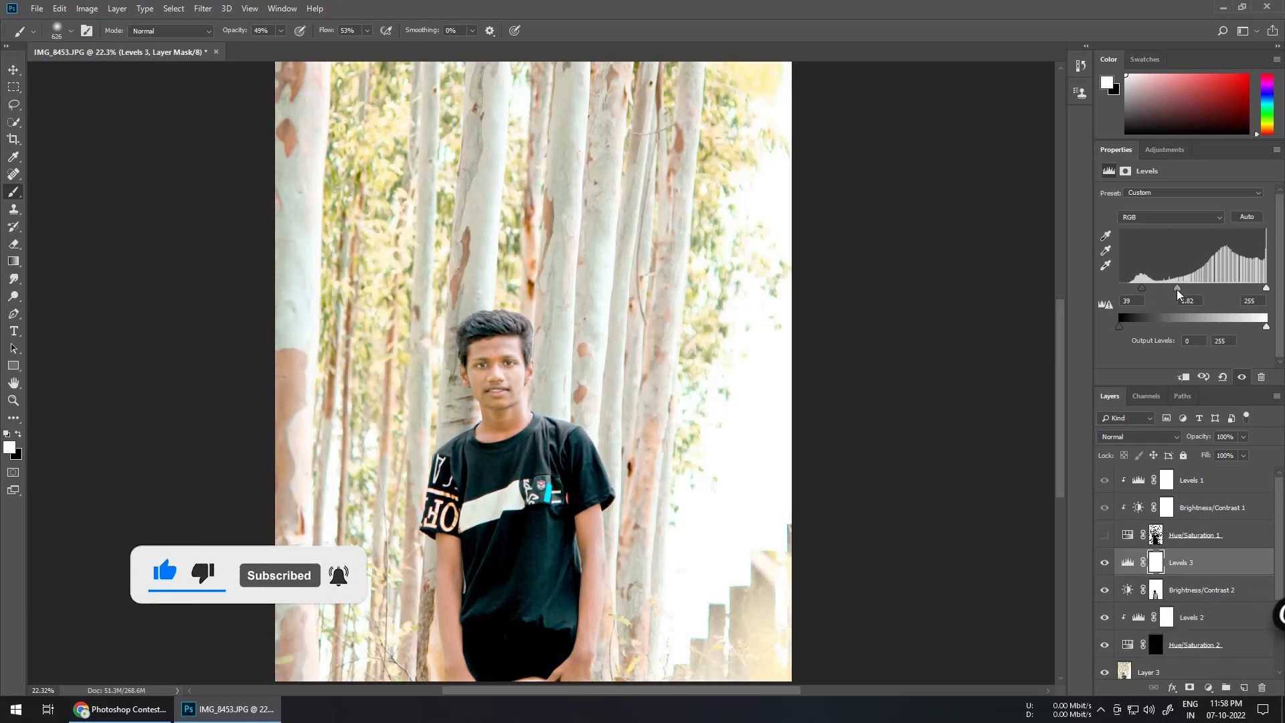
key(ctrl+i)
Paint white on the new Levels mask over the face, neck and arms with a soft brush to brighten the skin.
scroll(465, 379, up, 3)
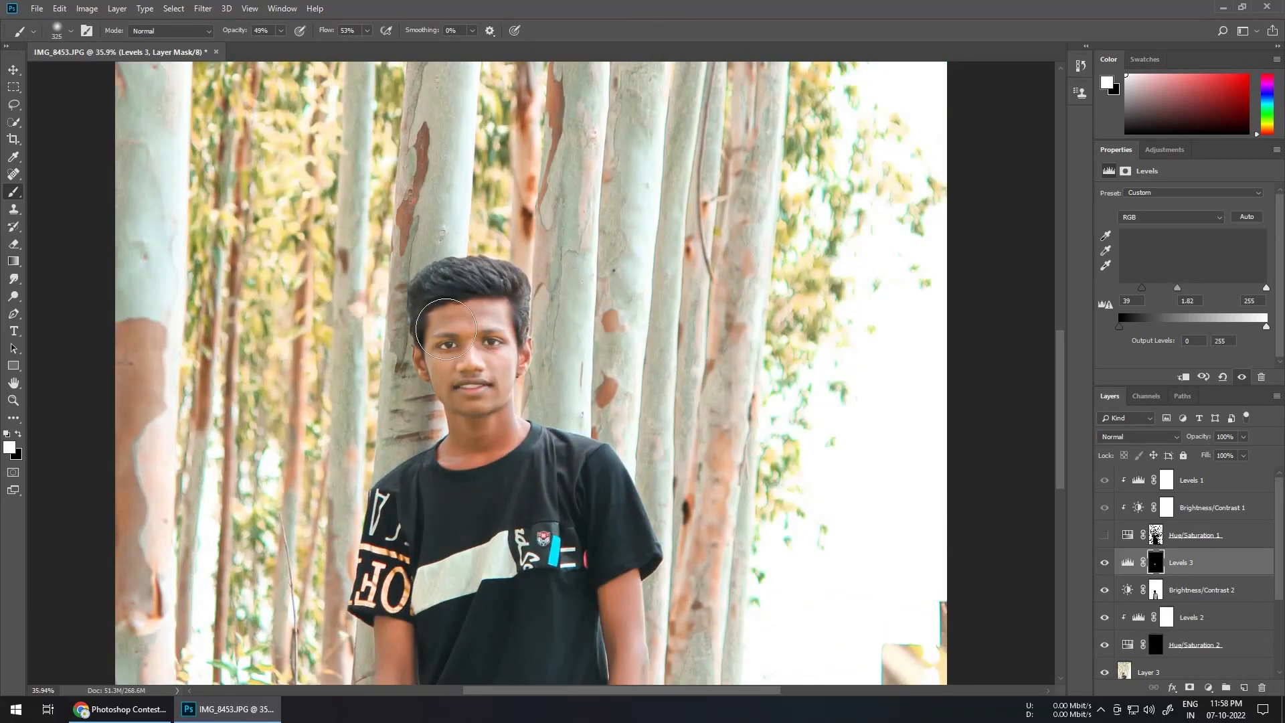
scroll(505, 447, up, 3)
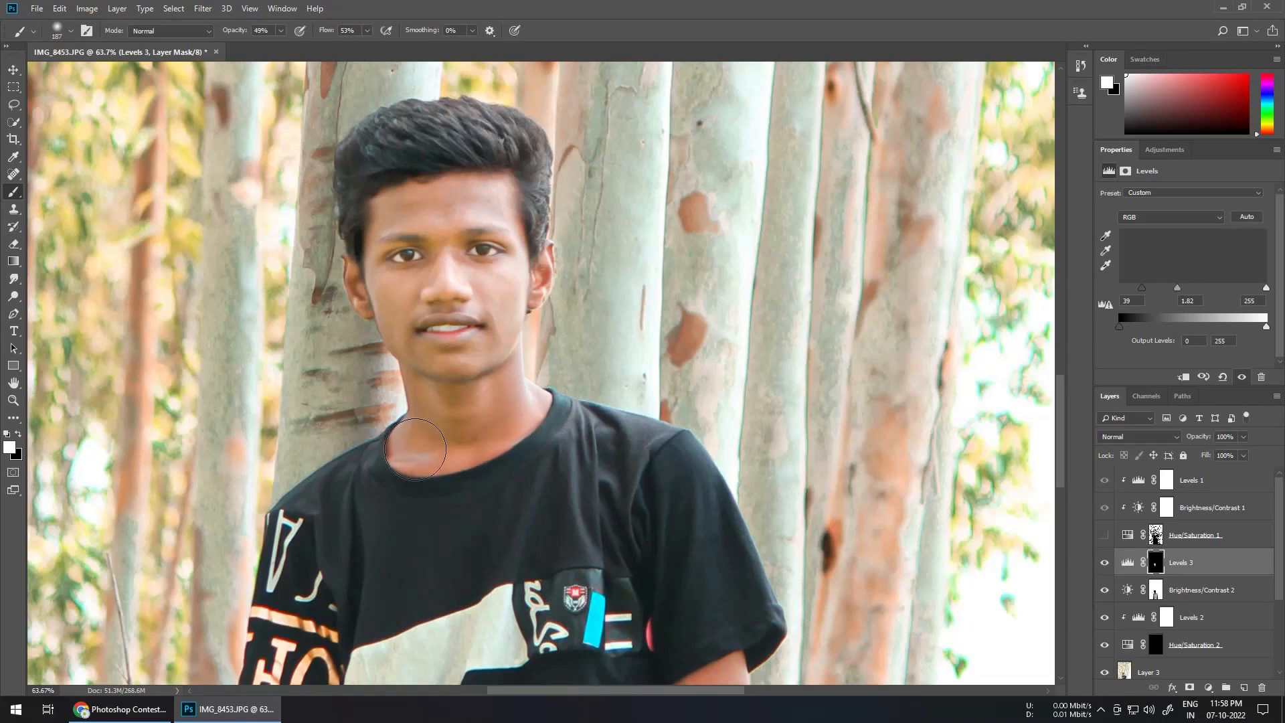
scroll(415, 448, down, 3)
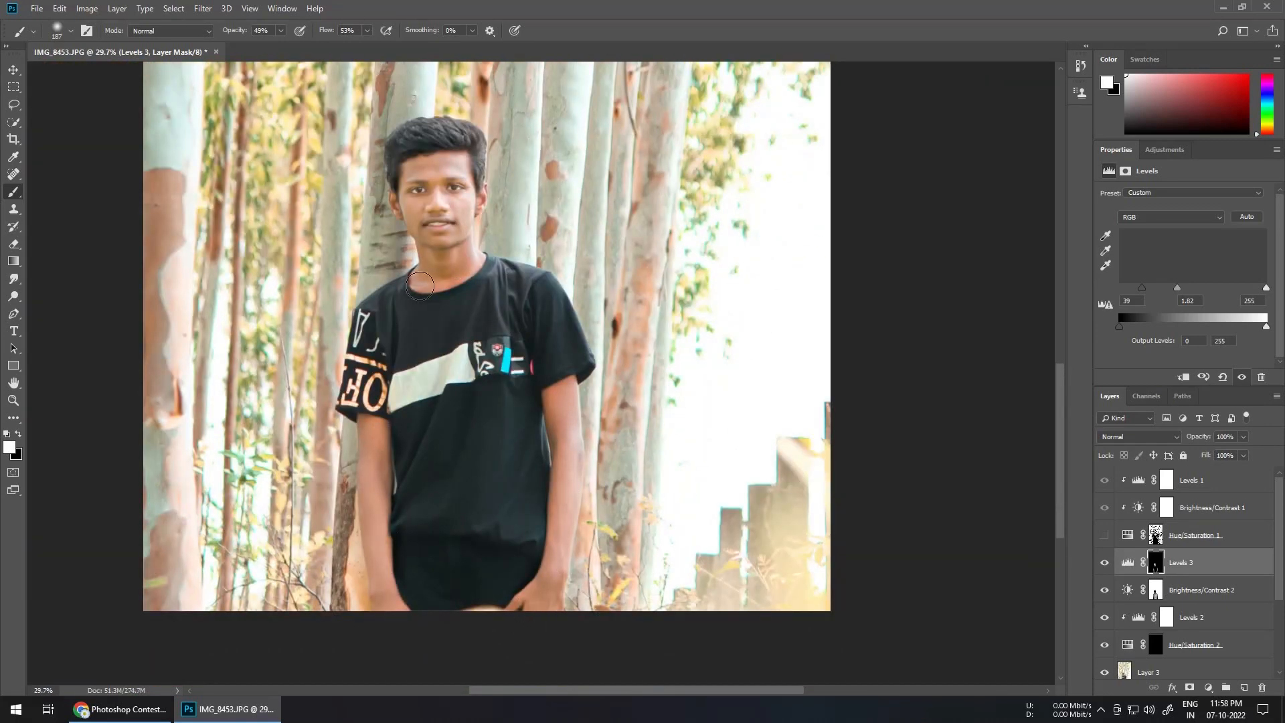
scroll(421, 286, down, 2)
scroll(542, 434, up, 4)
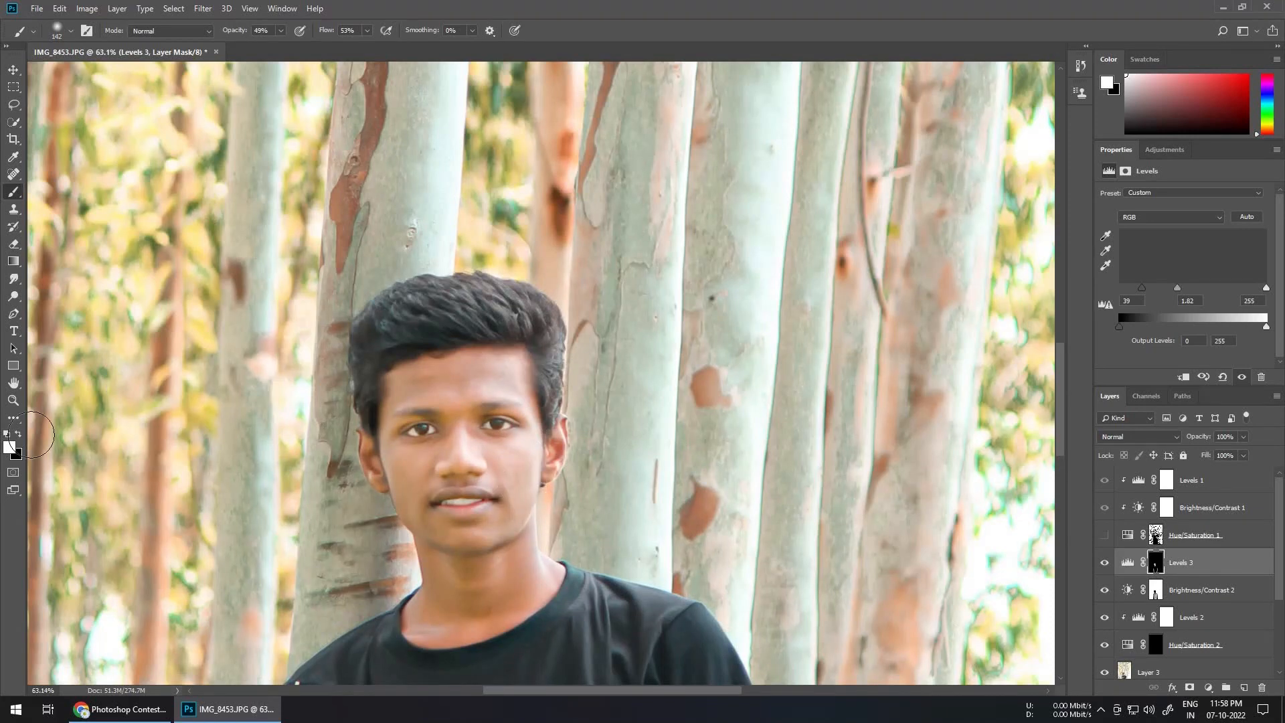
Touch up the Levels mask on the face with a small black brush and compare the adjustment off and on.
key(x)
scroll(412, 424, up, 3)
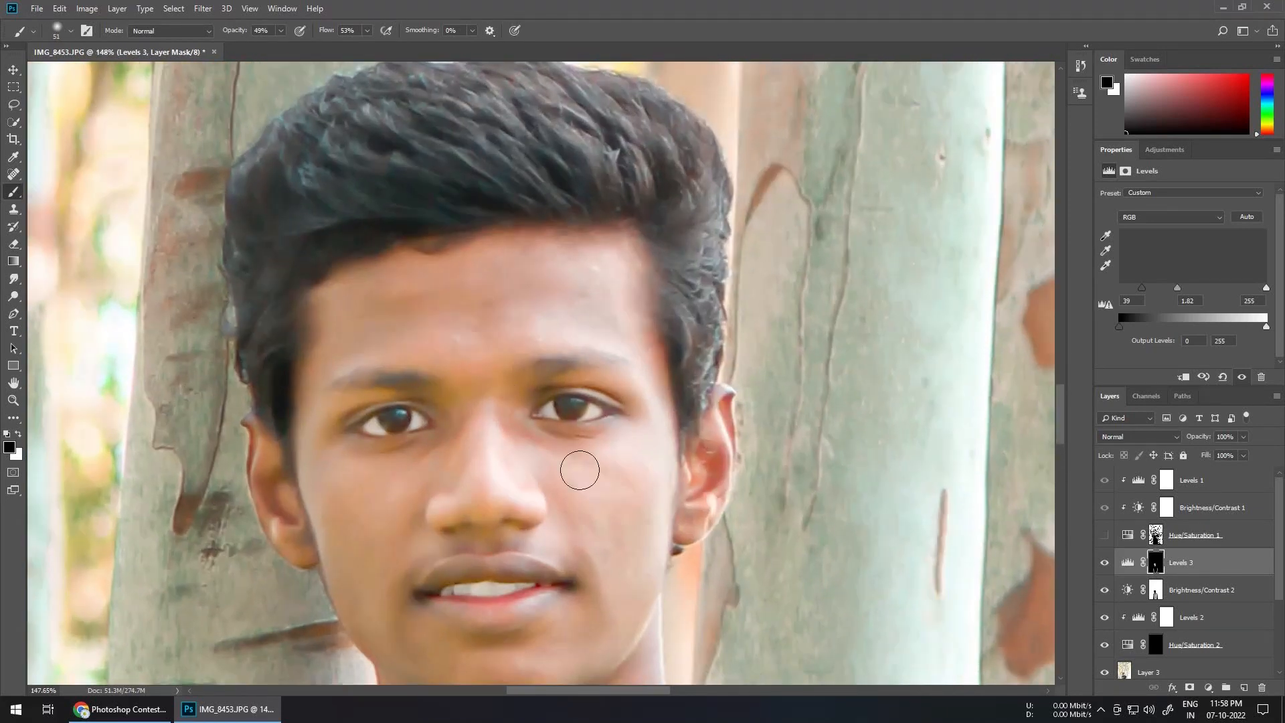
scroll(620, 426, down, 4)
click(1104, 564)
click(1103, 564)
click(1104, 564)
click(1103, 564)
Set the Levels 3 layer's opacity to 73% and compare the whole edit with the original Layer 0.
scroll(683, 471, down, 2)
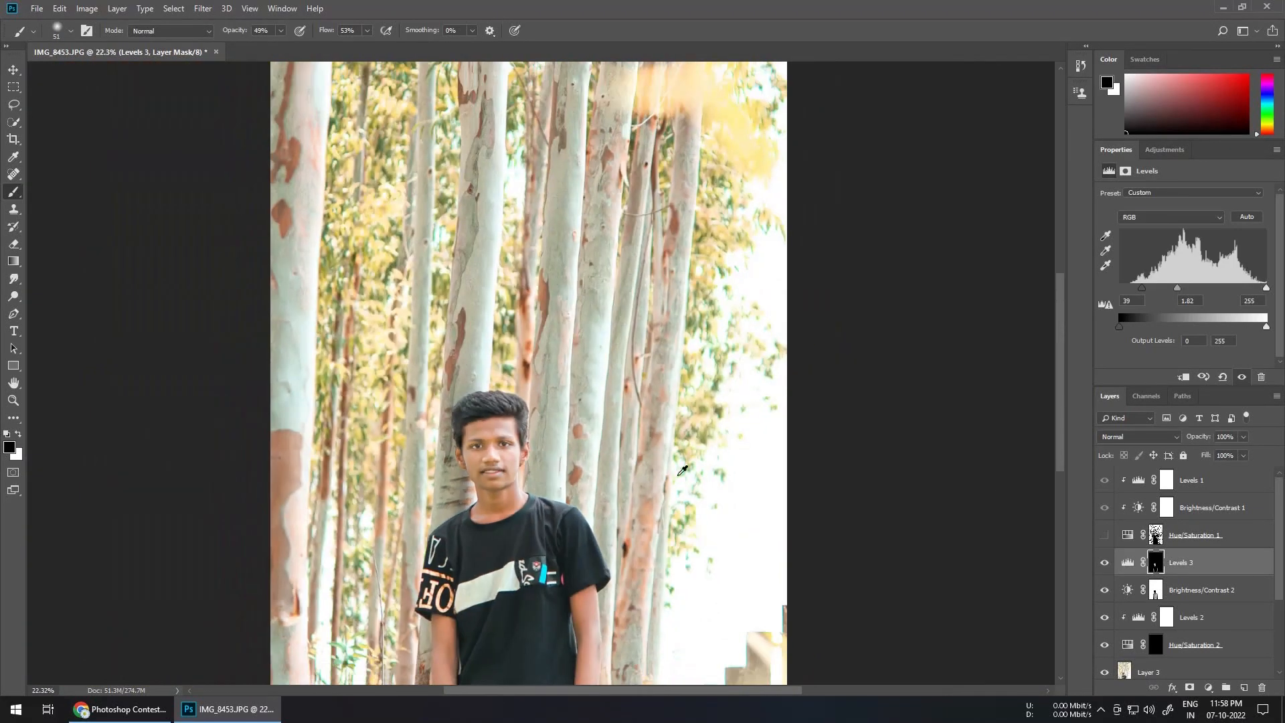
scroll(914, 423, down, 2)
scroll(1205, 589, down, 3)
click(1105, 665)
click(1105, 665)
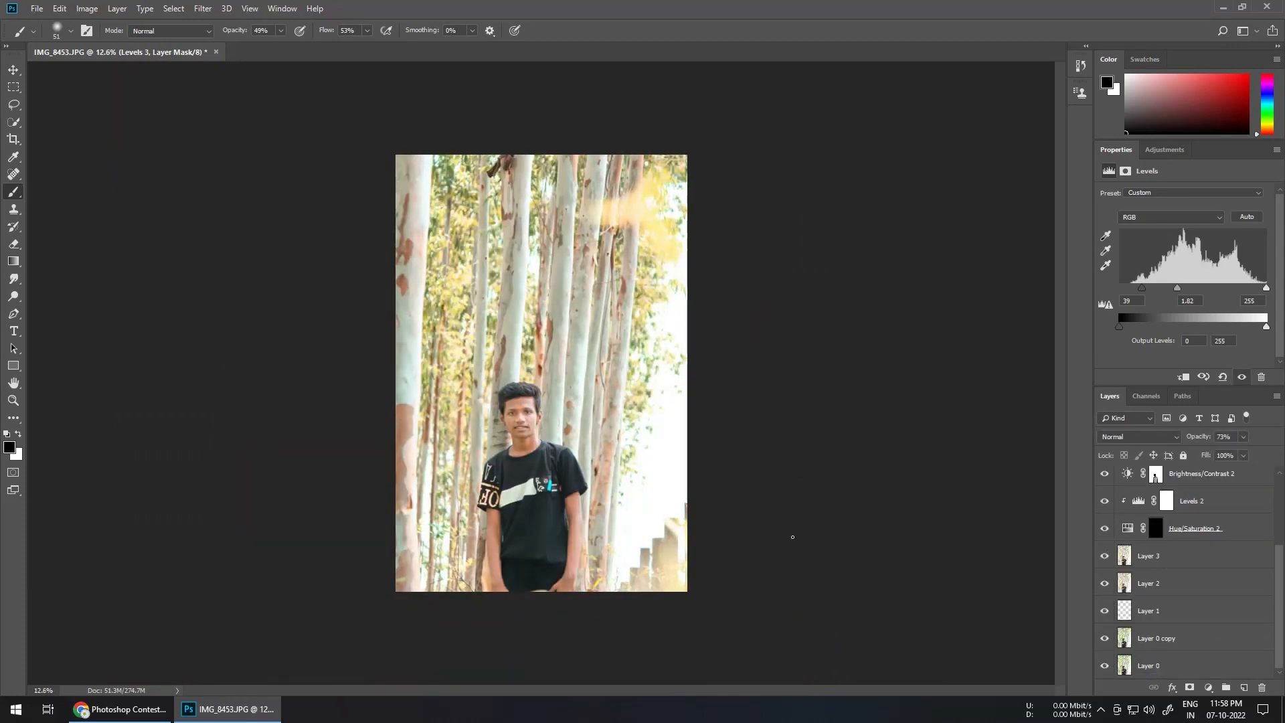